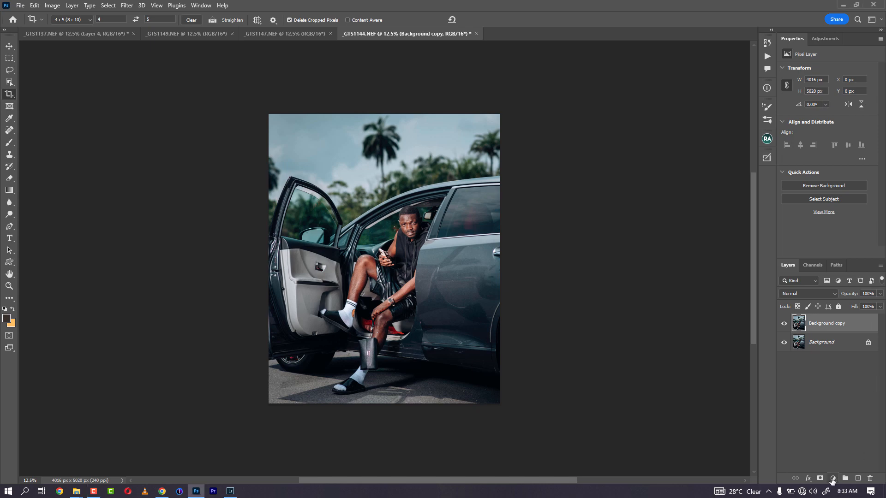
Step: Add a Selective Color adjustment layer above Background copy
click(834, 479)
click(836, 481)
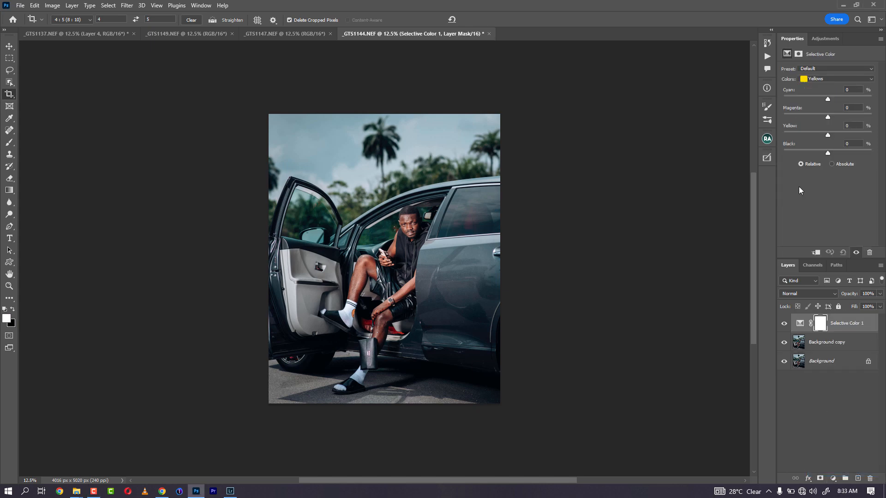
click(817, 79)
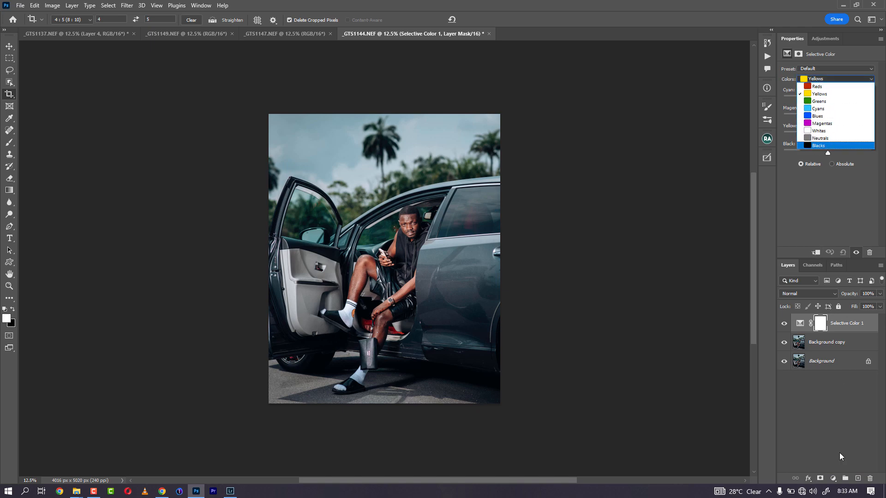
click(833, 480)
Step: Try a Hue/Saturation layer with Blues saturation at +29, then delete it
click(833, 479)
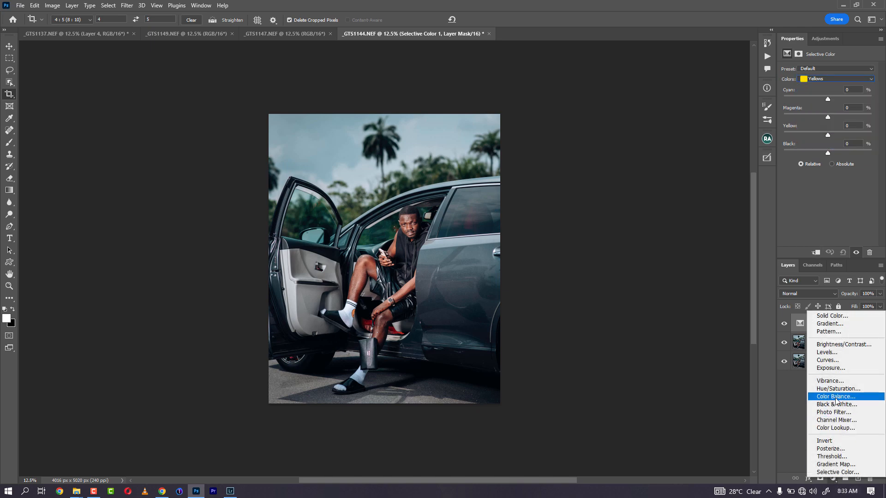
click(837, 389)
click(788, 82)
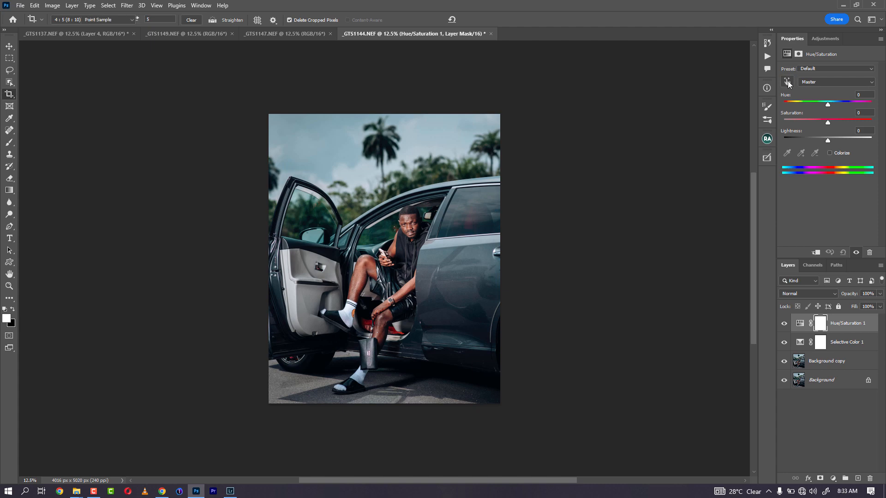
click(344, 159)
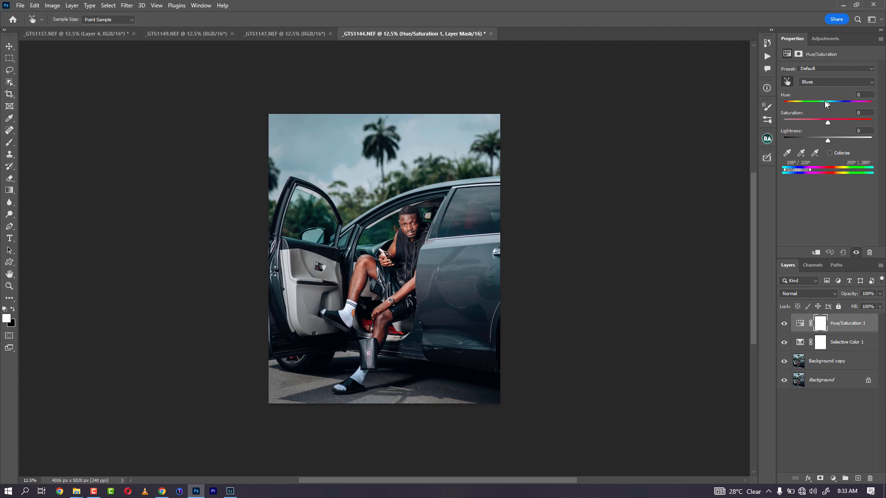
mouse_move(828, 122)
mouse_down()
mouse_move(870, 123)
mouse_move(817, 122)
mouse_up()
click(836, 119)
drag(801, 323, 871, 478)
key(c)
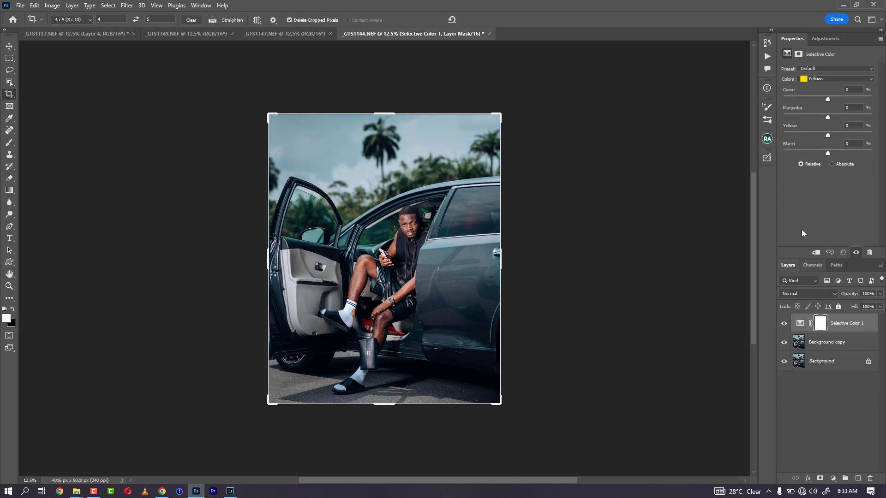
Step: In Selective Color, try Cyans, then push Cyan in the Blues range to +88
click(848, 78)
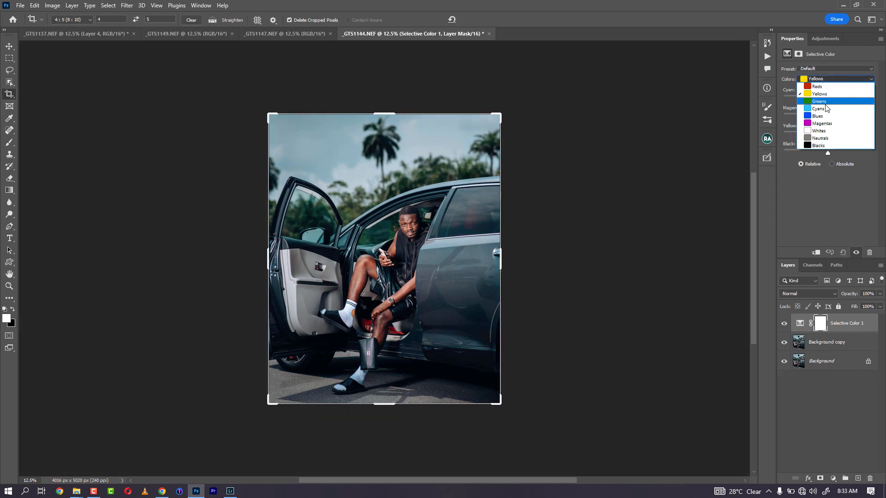
click(824, 107)
click(828, 80)
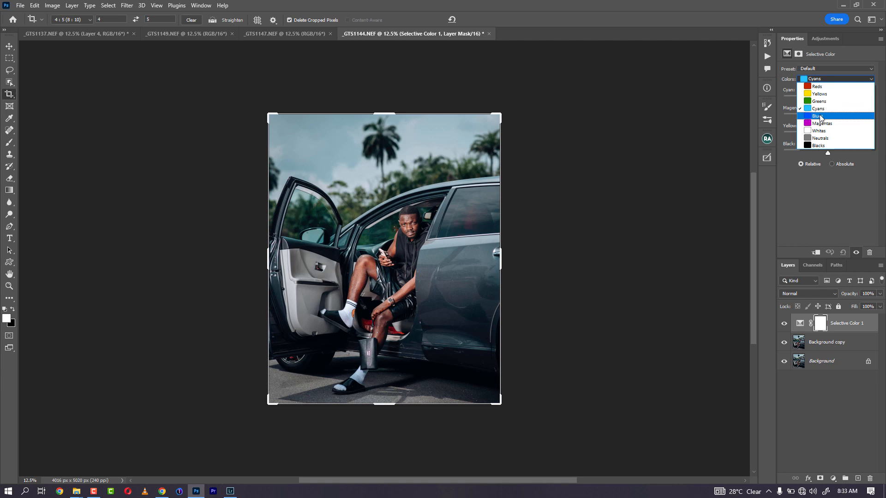
click(819, 116)
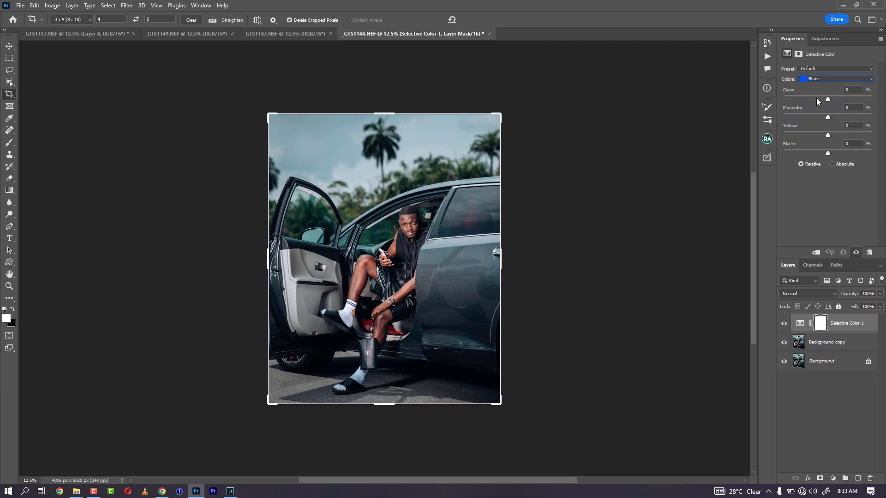
drag(828, 99, 860, 154)
Step: Set Cyans Black to +53, adjust its Yellow, then delete the Selective Color layer
click(821, 80)
click(820, 116)
drag(828, 154, 852, 157)
drag(790, 135, 829, 135)
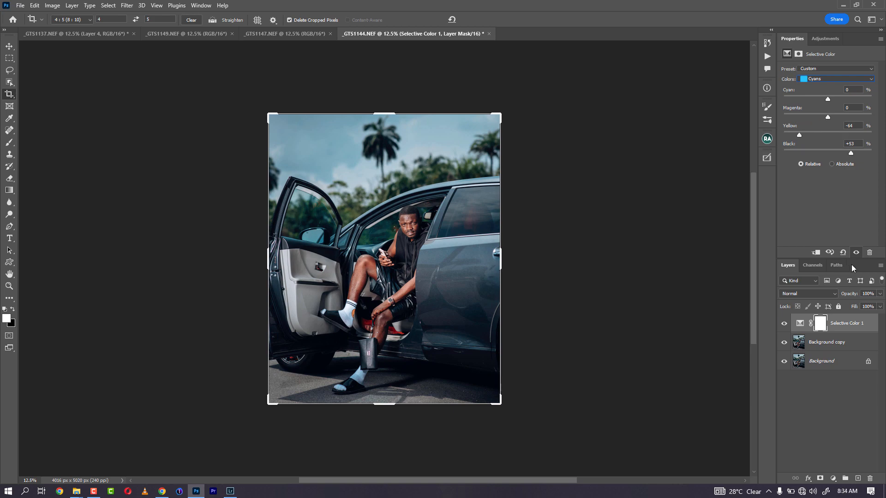
drag(831, 326, 870, 479)
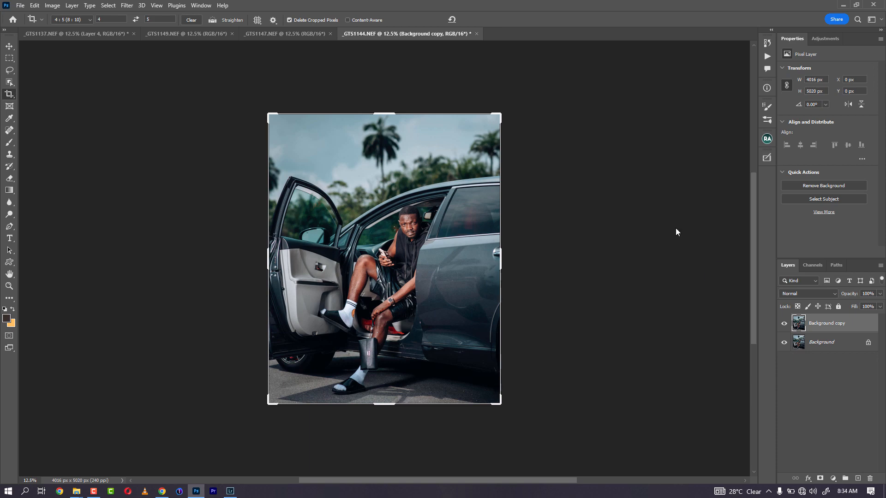
Step: Browse the menus and launch Edit > Sky Replacement on the photo
click(108, 5)
mouse_move(123, 6)
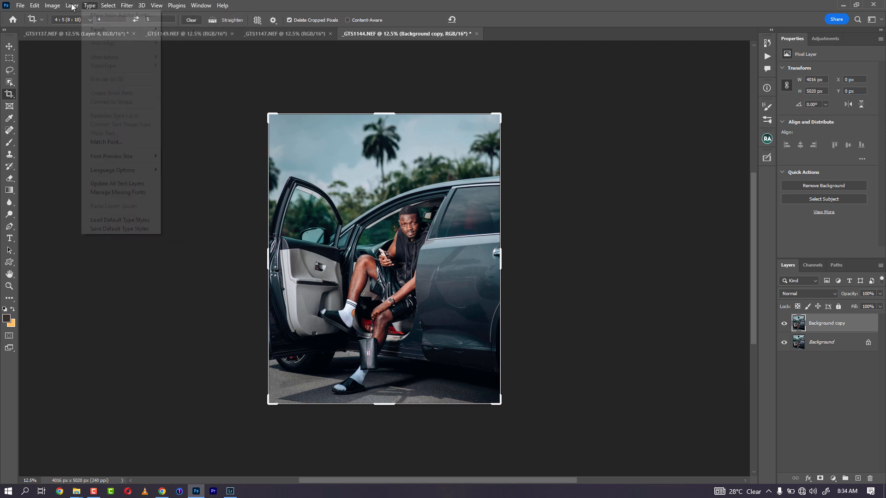
mouse_move(48, 6)
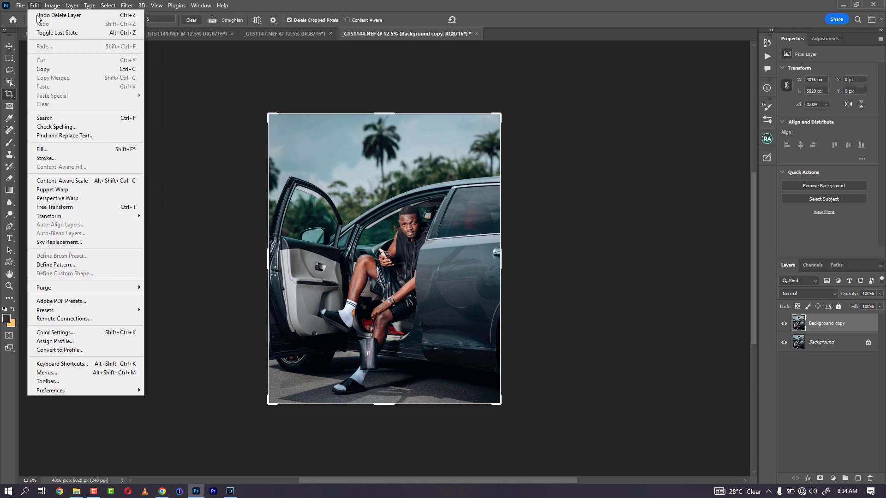
click(63, 241)
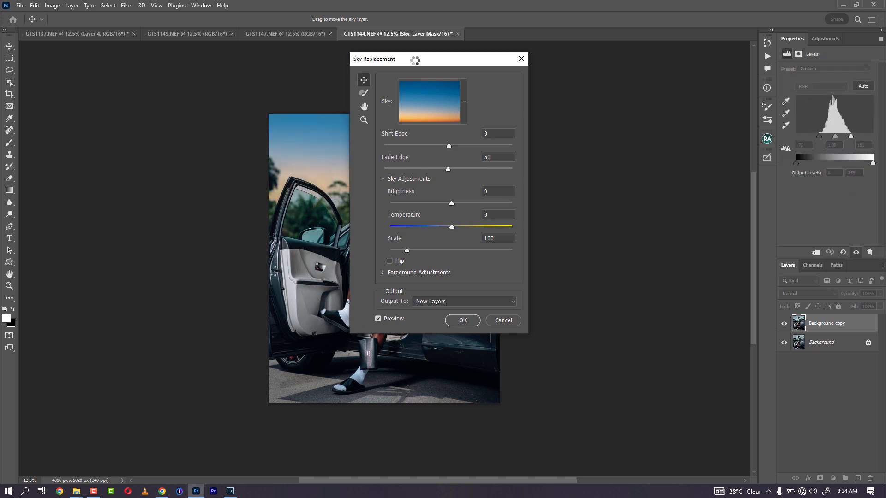
Step: Move the dialog aside and set sky Brightness 13, Fade Edge 100, Shift Edge 35
drag(415, 60, 667, 73)
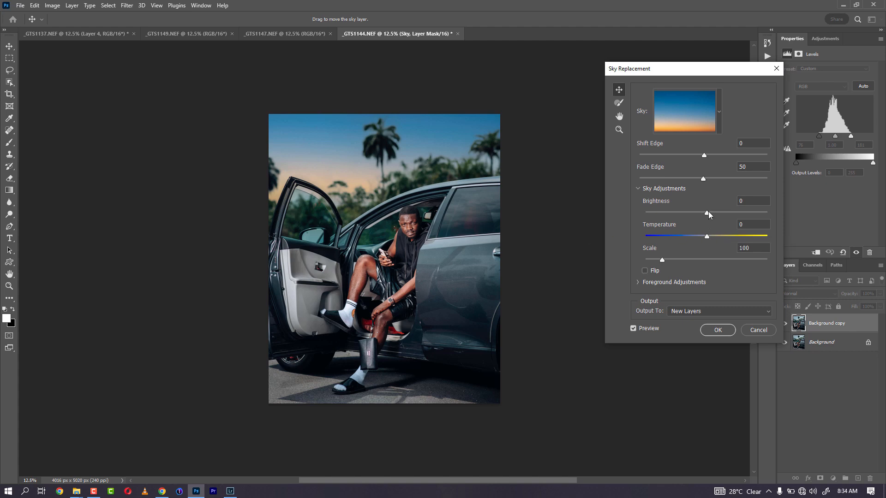
mouse_move(708, 212)
mouse_down()
mouse_move(679, 214)
mouse_move(714, 214)
mouse_up()
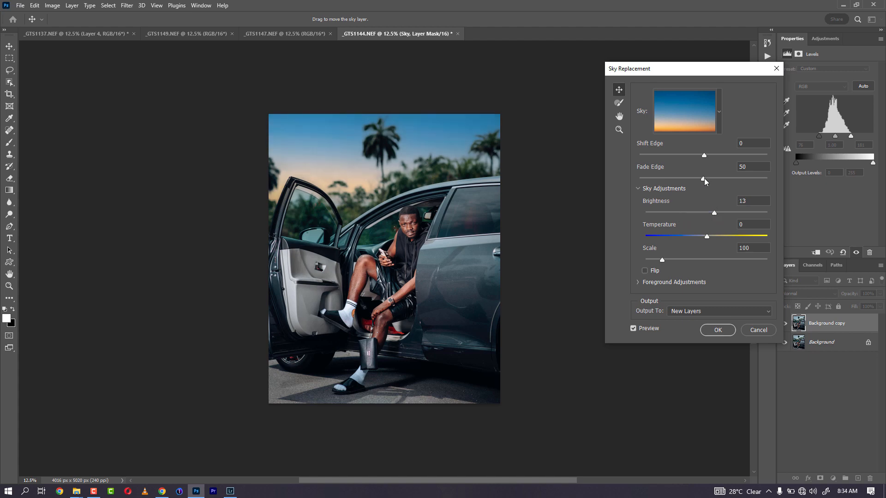
drag(702, 179, 686, 179)
drag(703, 155, 734, 157)
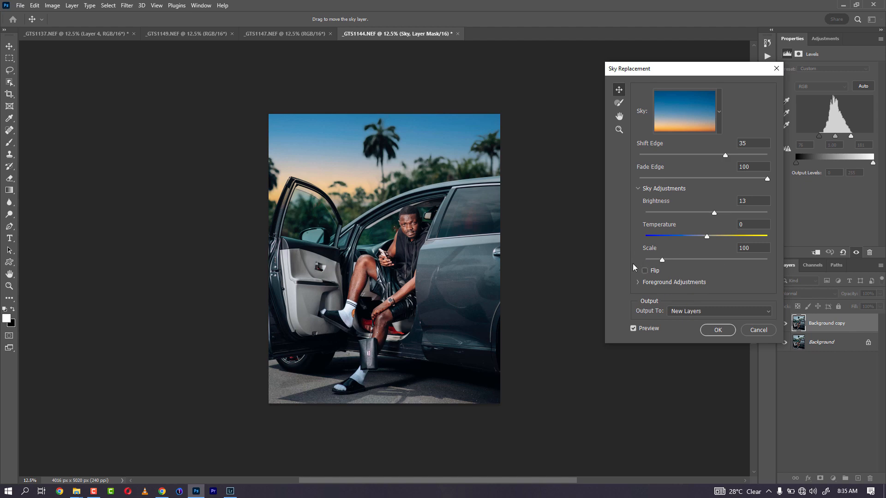
Step: Set Foreground Lighting 89, Edge Lighting 100 and Color Adjustment 75
click(639, 284)
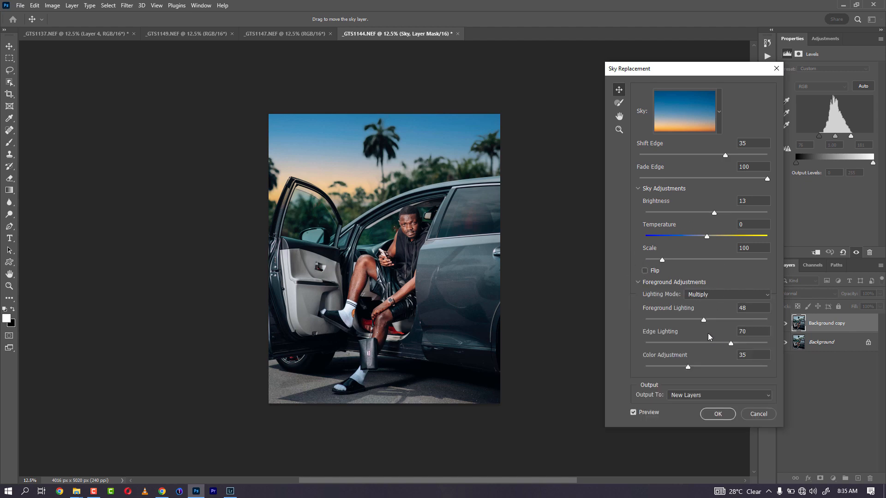
drag(705, 322, 674, 322)
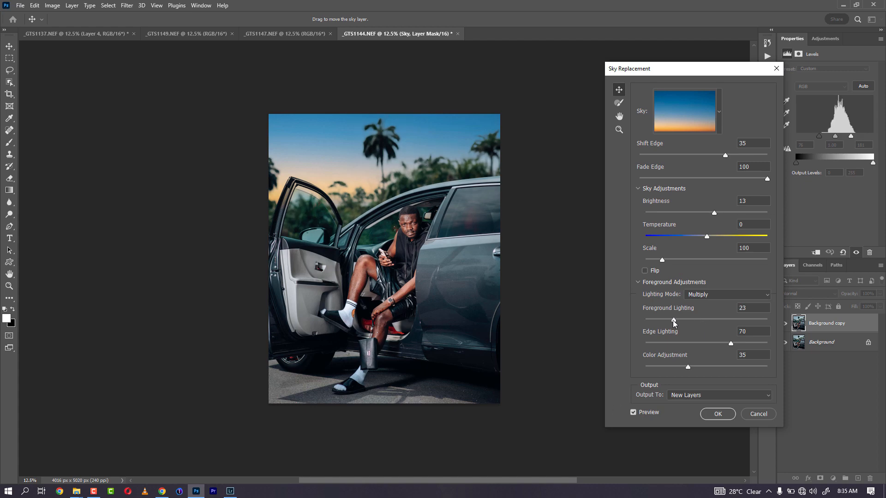
drag(754, 319, 760, 318)
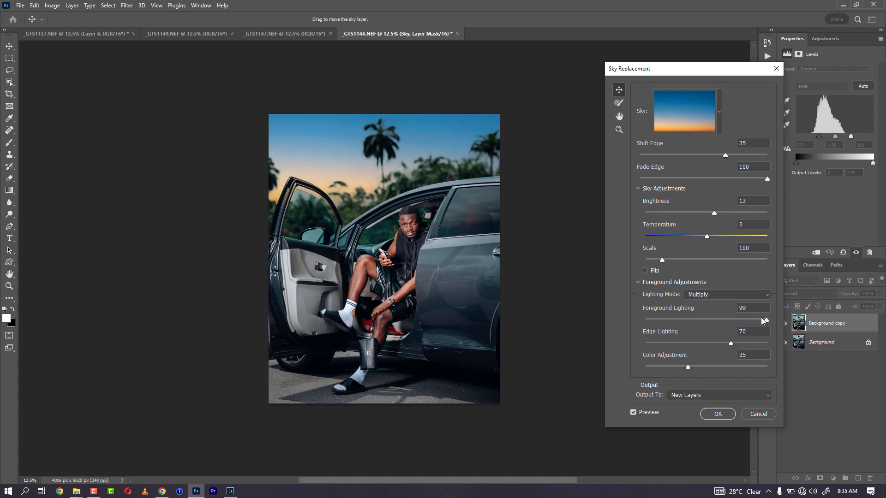
drag(680, 319, 671, 319)
drag(732, 345, 783, 346)
drag(688, 367, 739, 363)
click(719, 112)
Step: Try several Spectacular sky presets and settle on the pink sunset sky
scroll(722, 229, down, 1)
drag(734, 203, 740, 338)
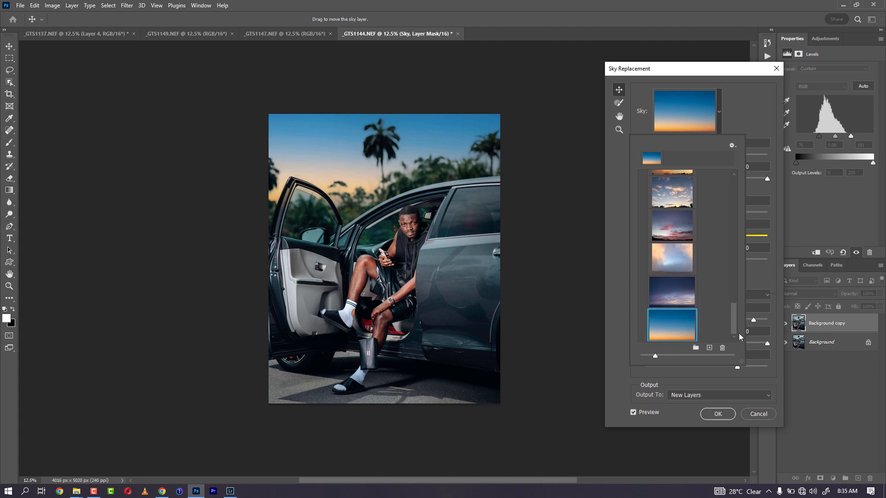
click(685, 296)
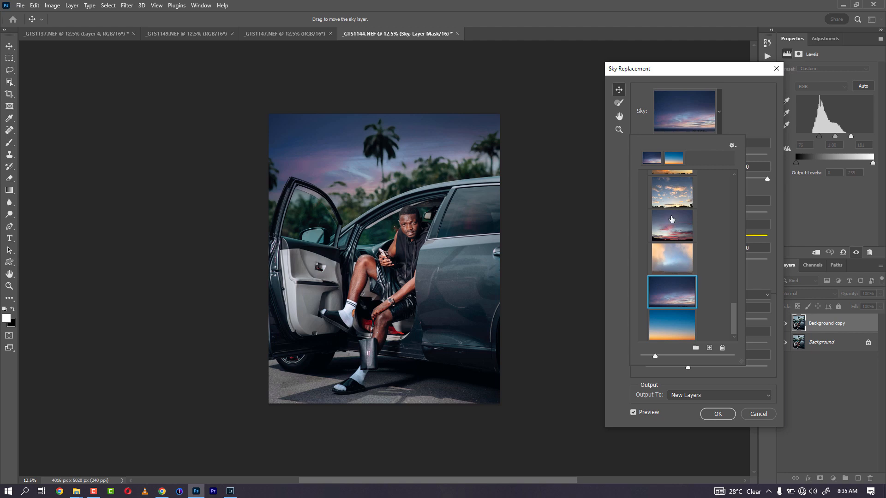
click(672, 221)
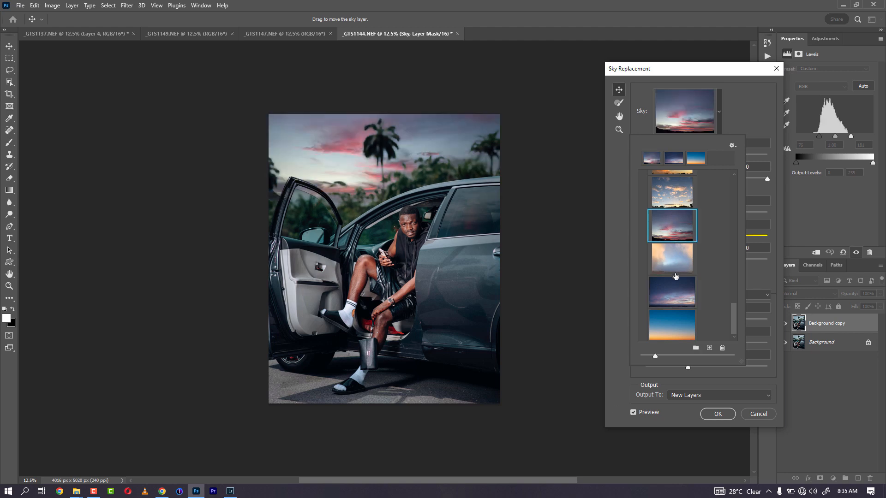
click(676, 252)
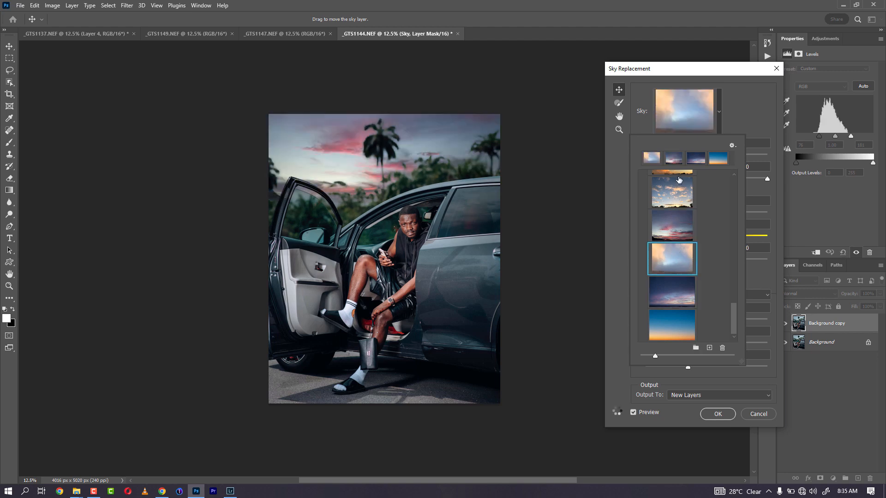
click(671, 194)
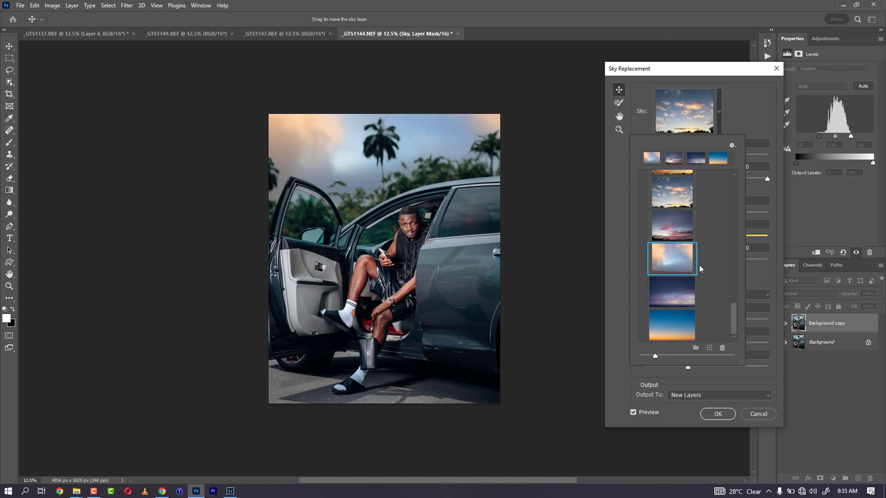
click(678, 230)
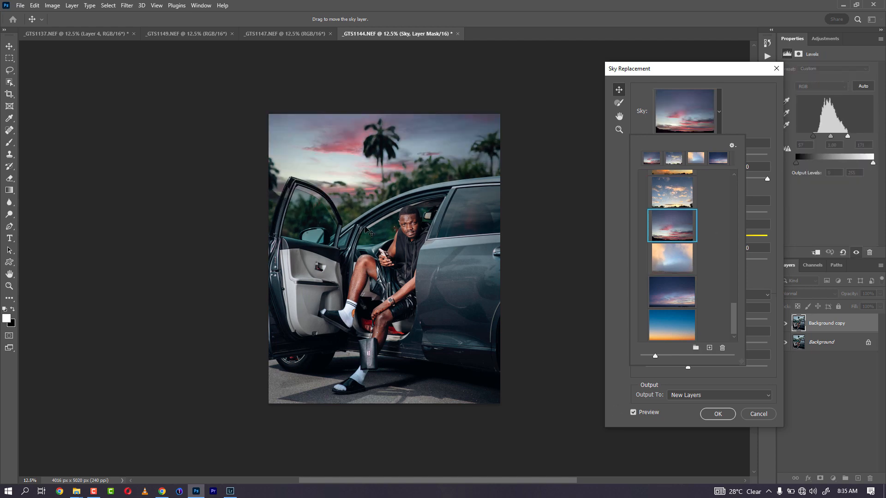
click(767, 279)
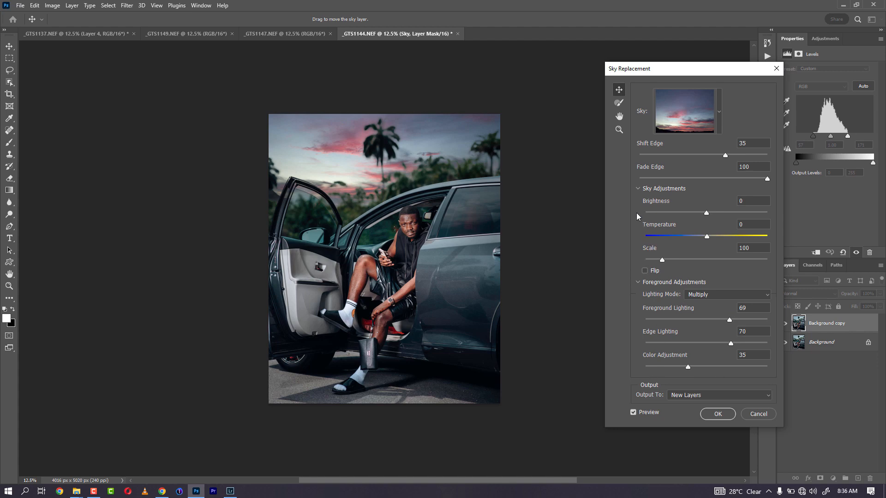
Step: Set the foreground Lighting Mode to Multiply after briefly trying Screen
click(638, 189)
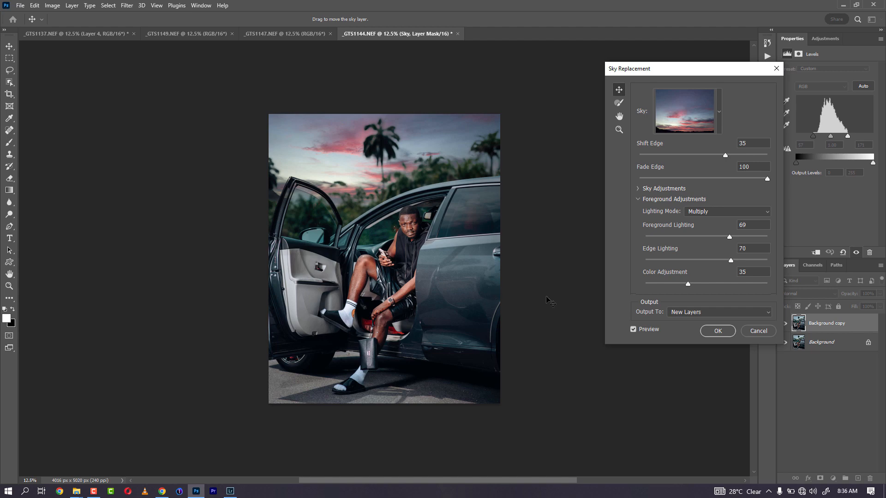
click(715, 212)
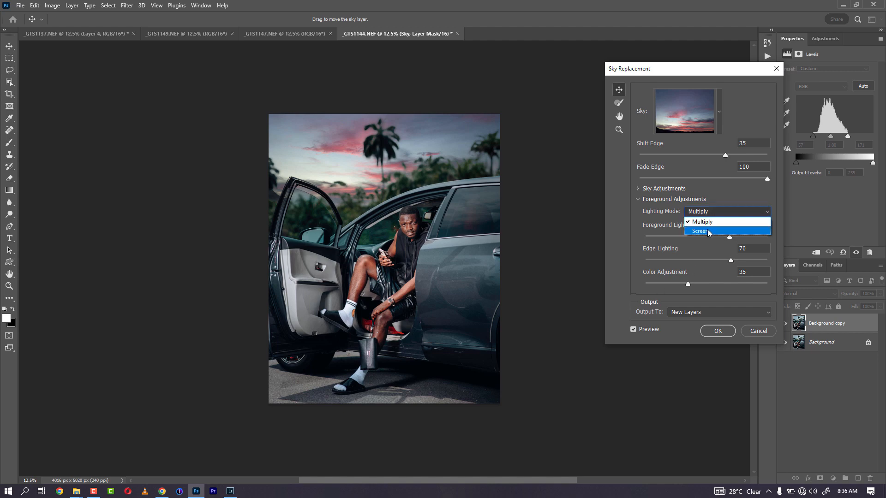
click(707, 230)
click(710, 212)
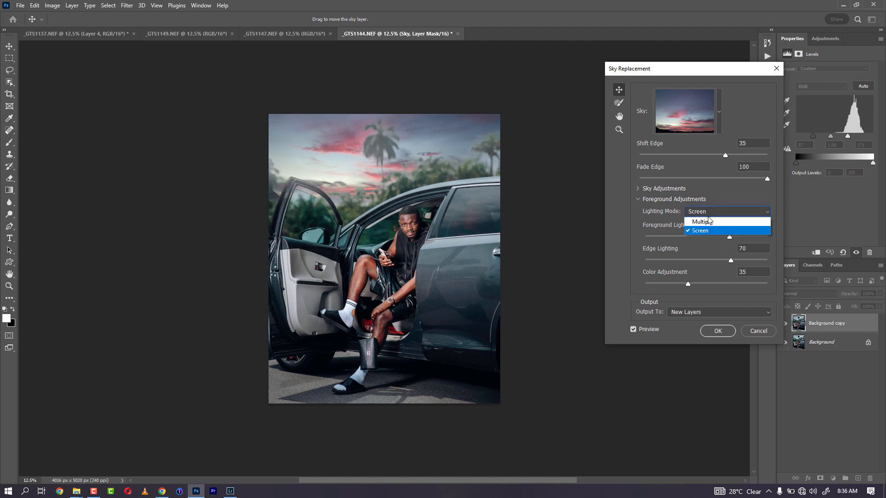
click(705, 222)
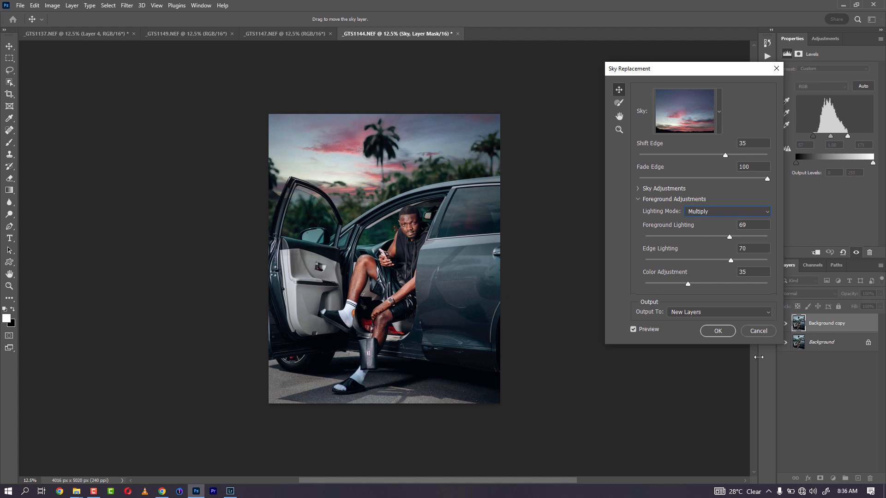
Step: Cancel Sky Replacement and open the photo in Filter > Skylum Software > Luminar AI
click(758, 331)
key(c)
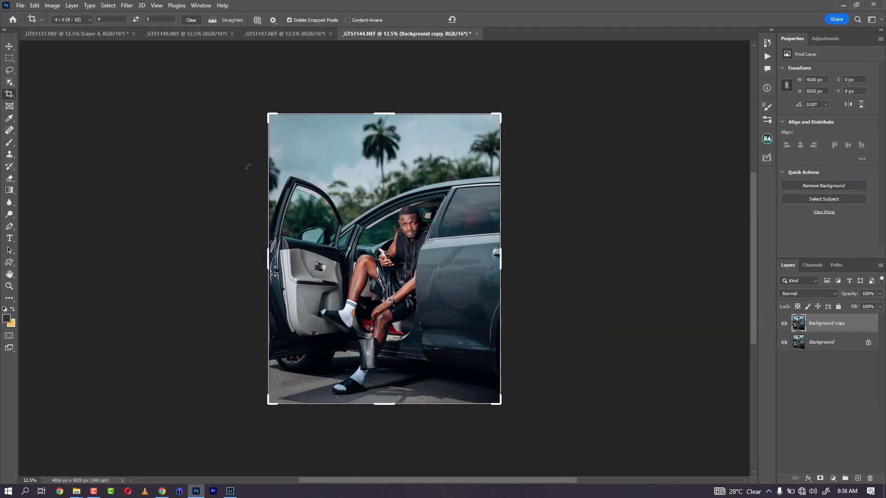
click(127, 5)
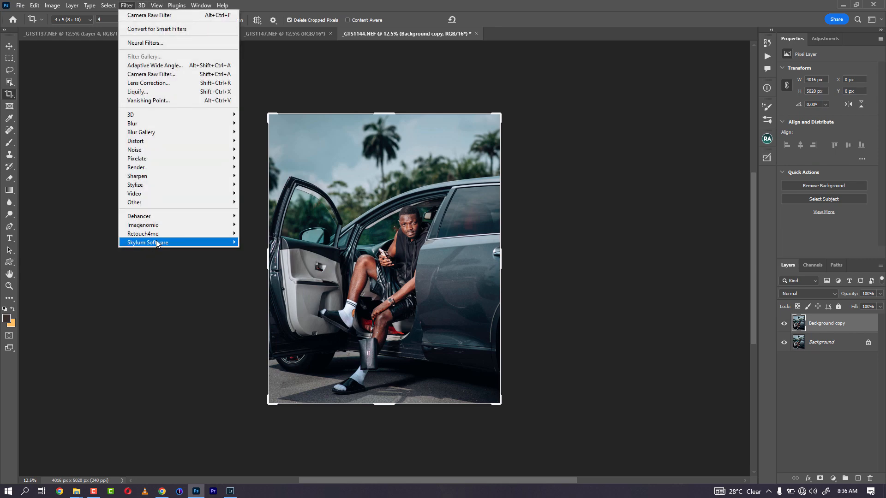
mouse_move(218, 244)
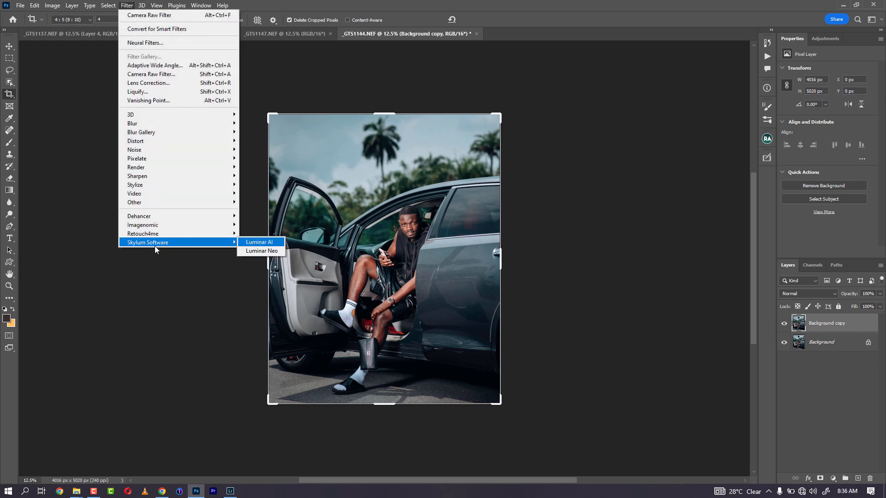
click(258, 243)
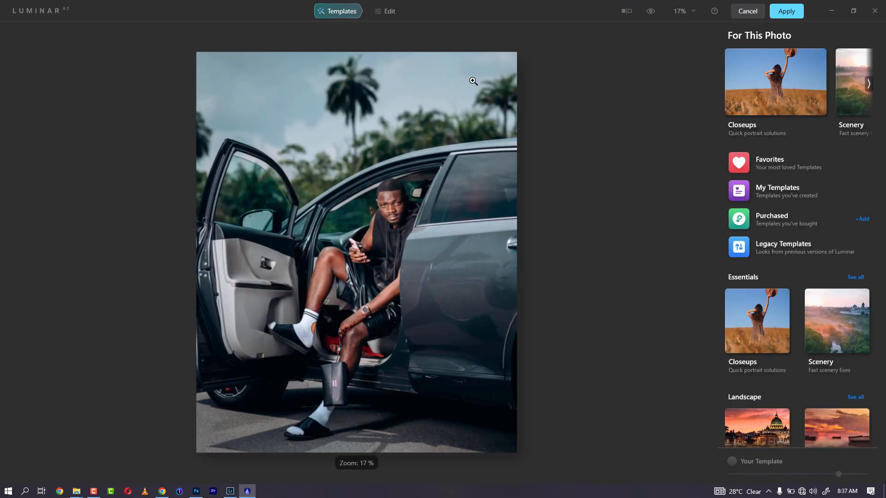
Step: Switch Luminar AI to Edit and open the Sky AI sky collection
click(392, 15)
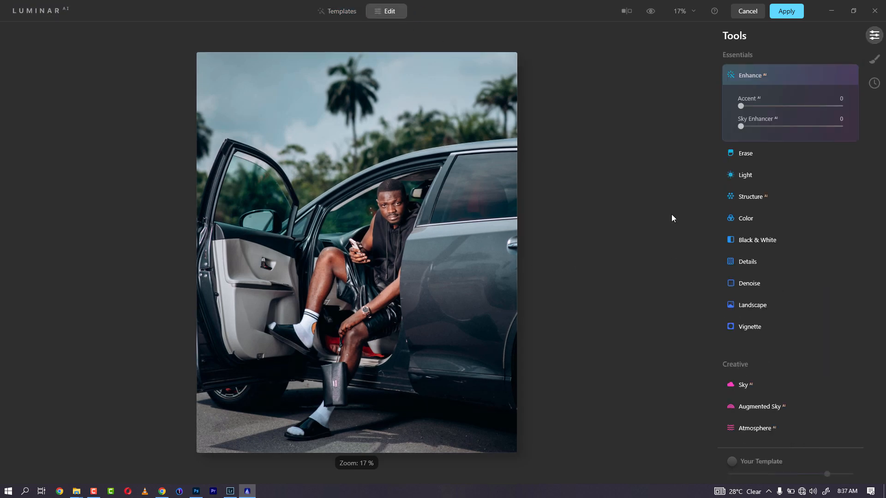
click(787, 384)
click(788, 347)
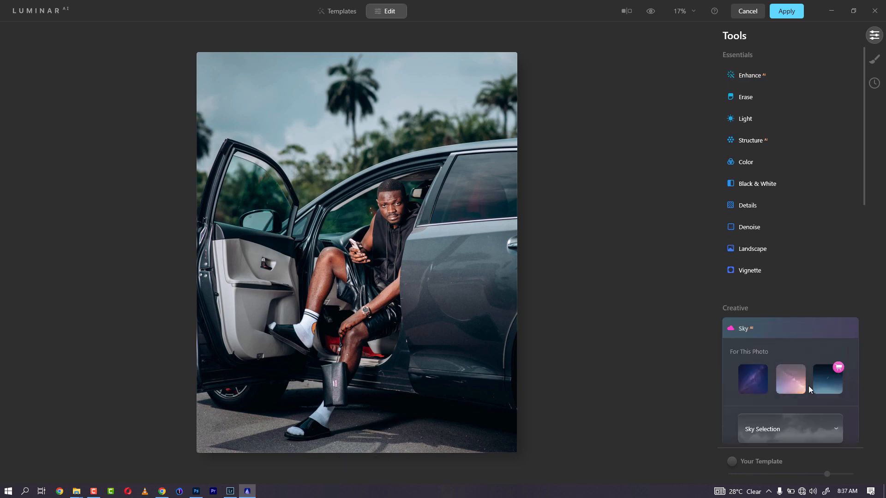
scroll(844, 306, down, 2)
click(825, 341)
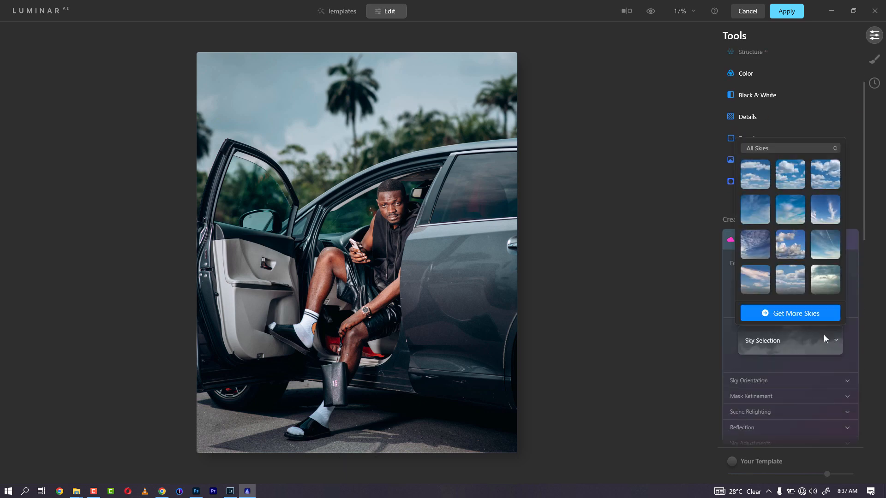
scroll(799, 262, down, 6)
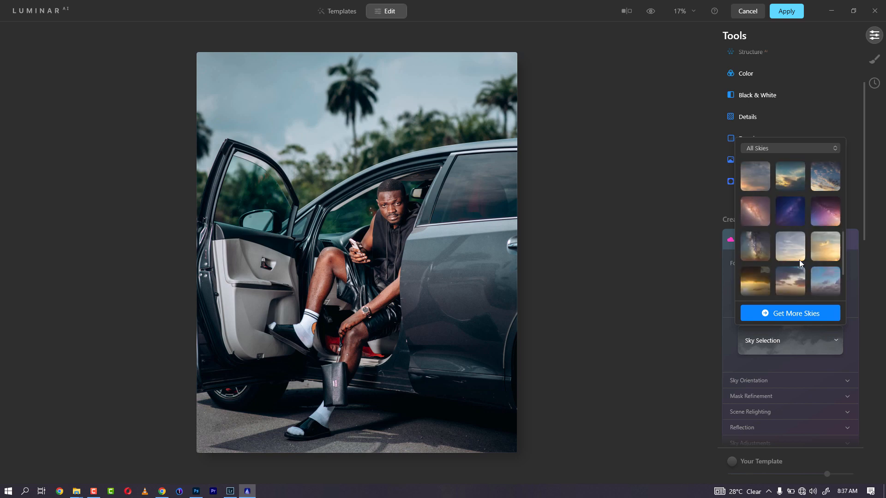
scroll(799, 259, down, 3)
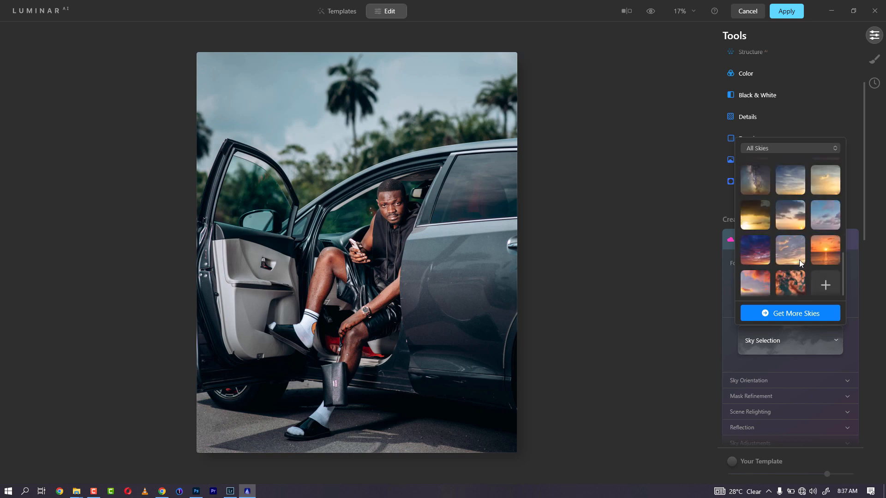
Step: Try an orange sunset and Sunset Clouds 1, then apply the Sunset 1 sky
click(786, 285)
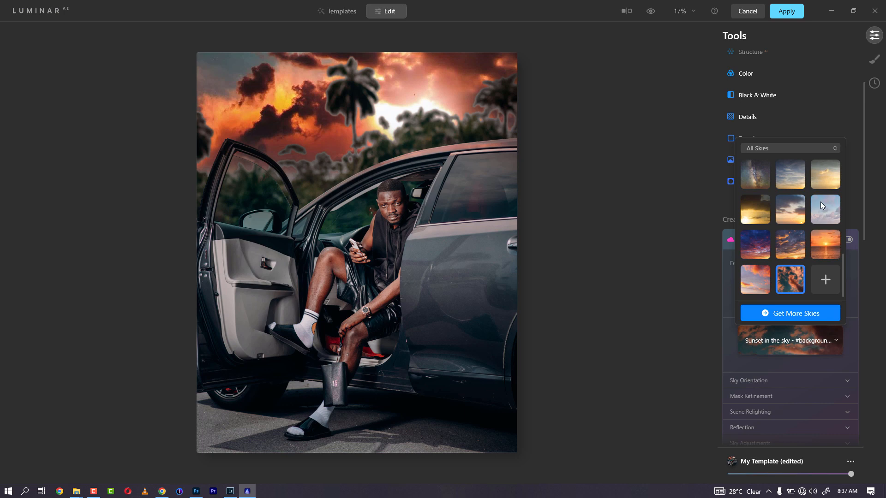
click(821, 217)
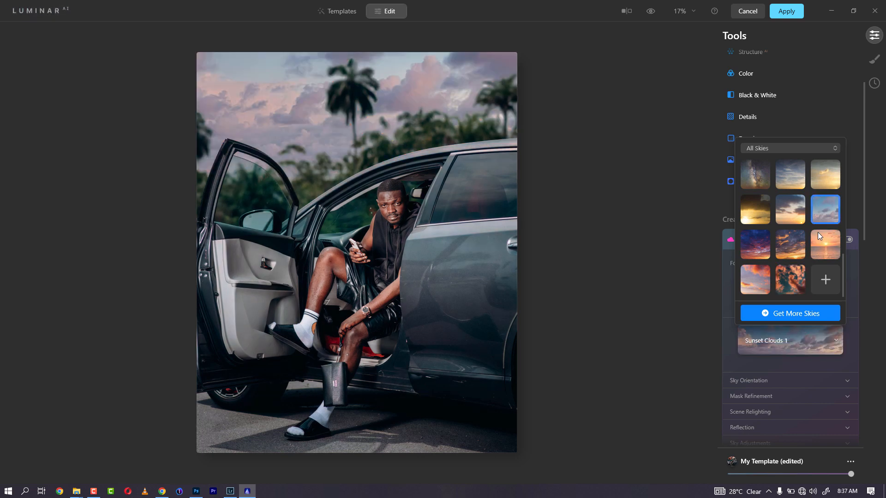
scroll(831, 232, up, 3)
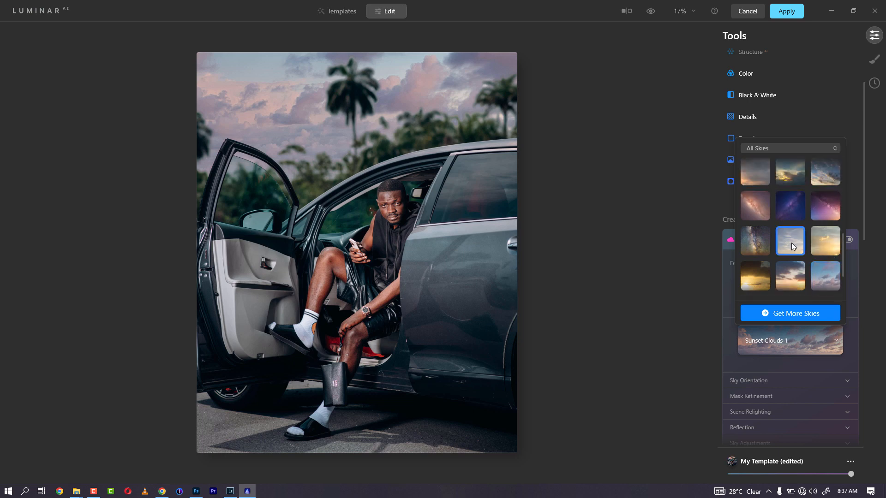
click(791, 243)
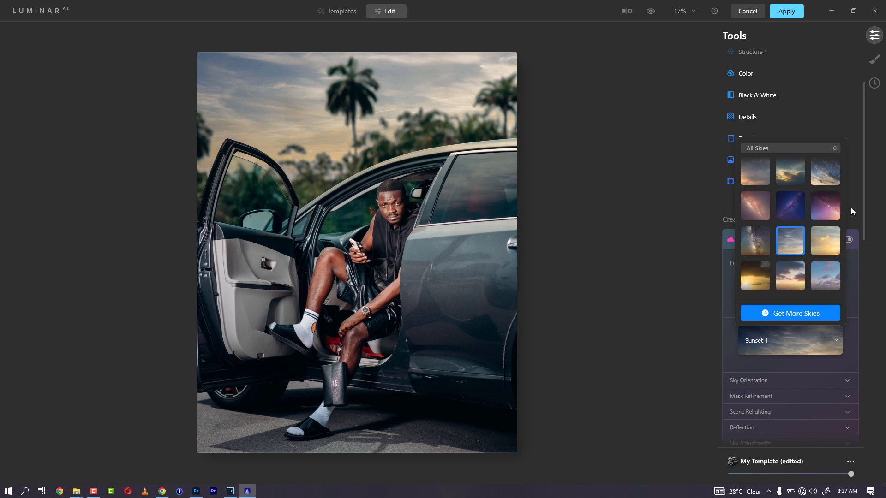
click(855, 251)
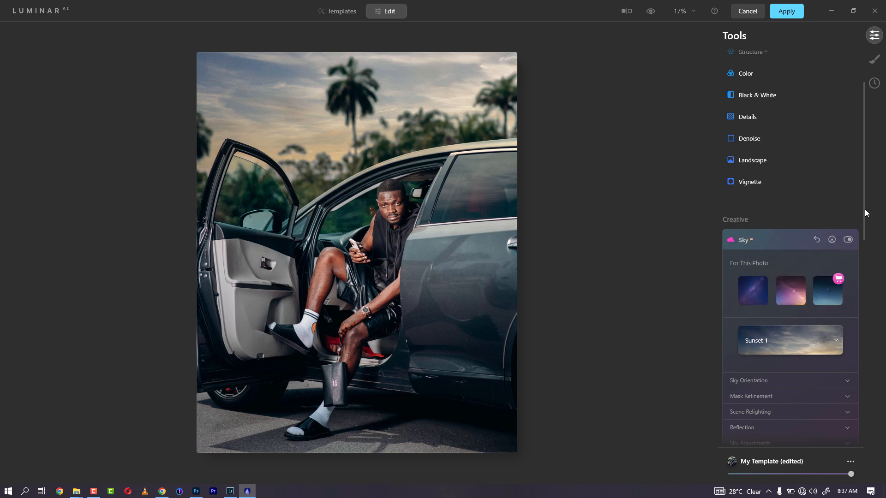
drag(865, 209, 862, 281)
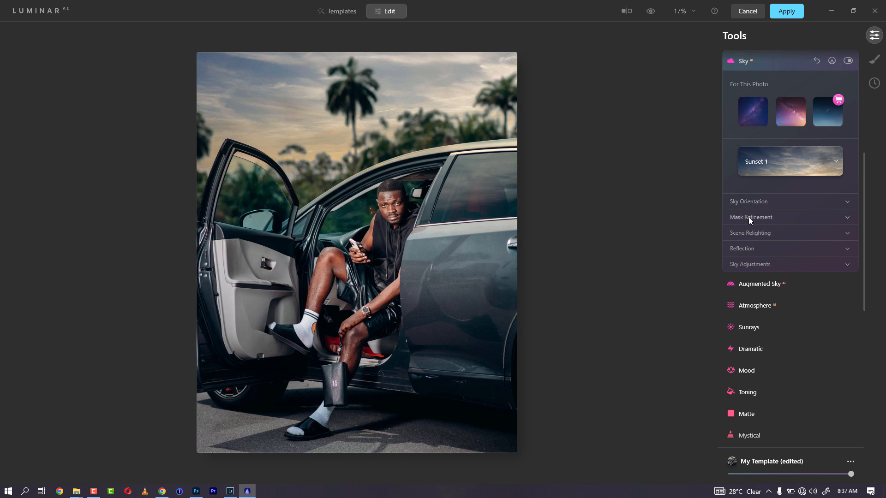
click(784, 217)
Step: Tune the Sky AI mask sliders to Global 100, Fix Details 12 and Close Gaps 40
click(789, 239)
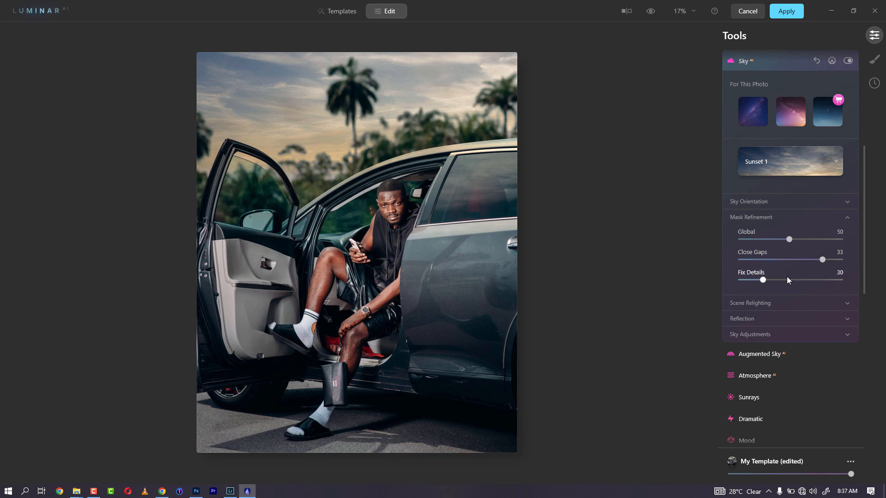
drag(763, 279, 744, 281)
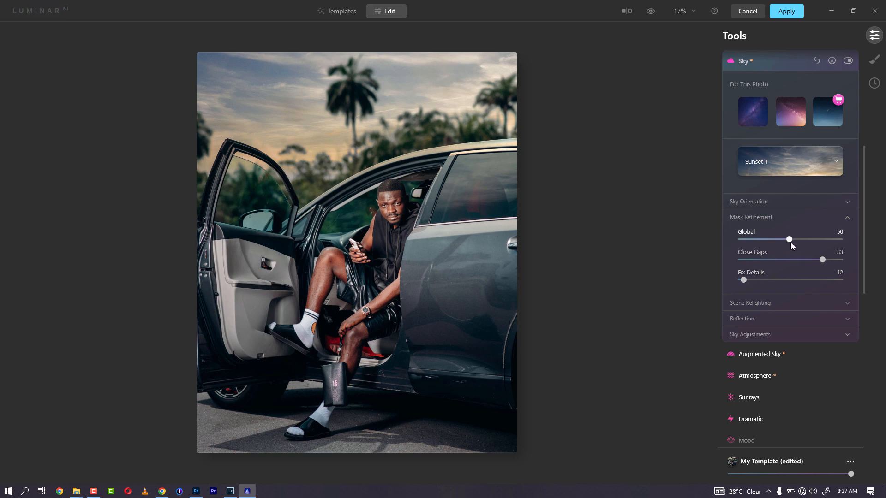
drag(757, 240, 747, 241)
drag(745, 239, 847, 240)
drag(823, 260, 760, 259)
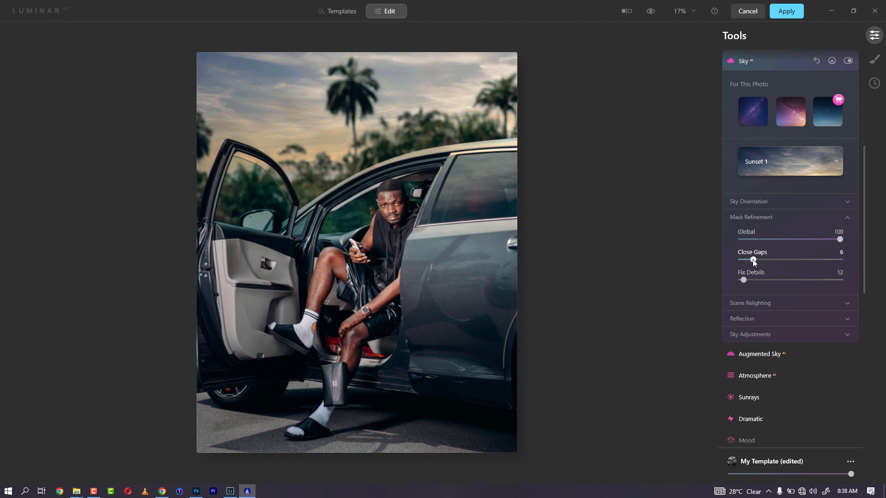
mouse_move(754, 260)
mouse_down()
mouse_move(852, 259)
mouse_move(744, 259)
mouse_move(758, 260)
mouse_up()
drag(836, 262, 883, 262)
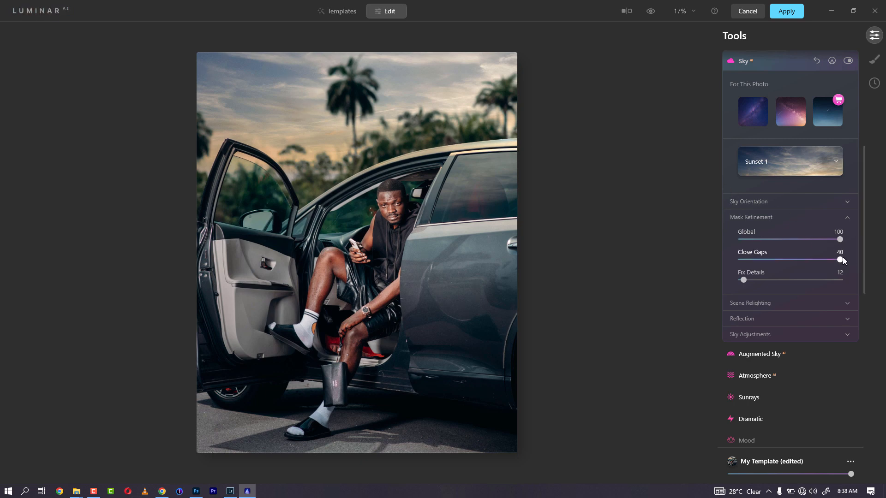
drag(836, 259, 739, 261)
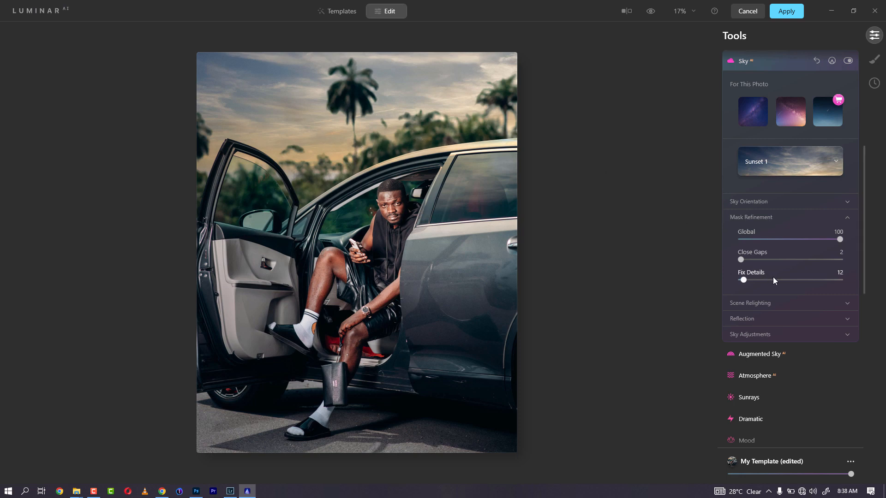
drag(801, 258, 846, 259)
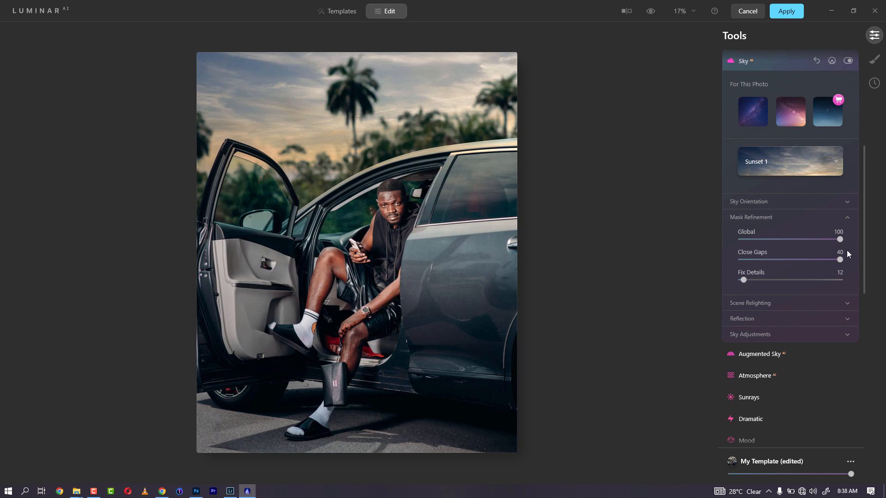
Step: Flip the Sunset 1 sky and position it at Vertical -9, Horizontal 13
click(796, 202)
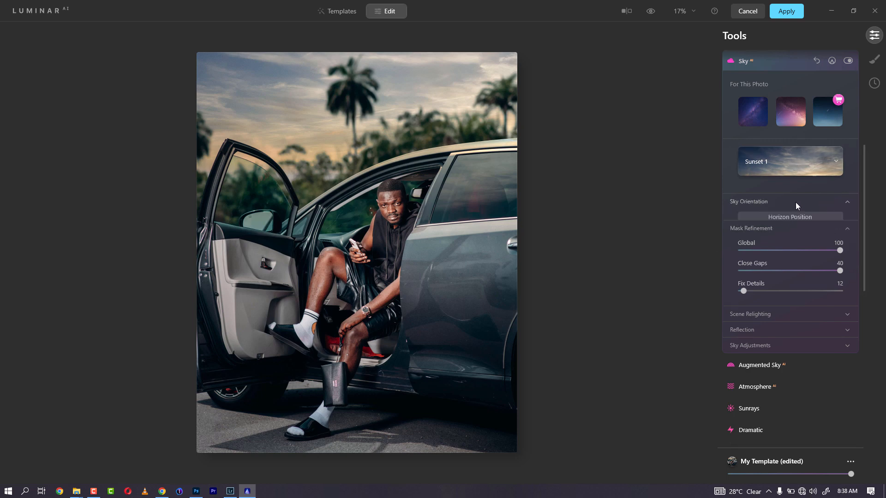
drag(790, 239, 796, 259)
click(749, 274)
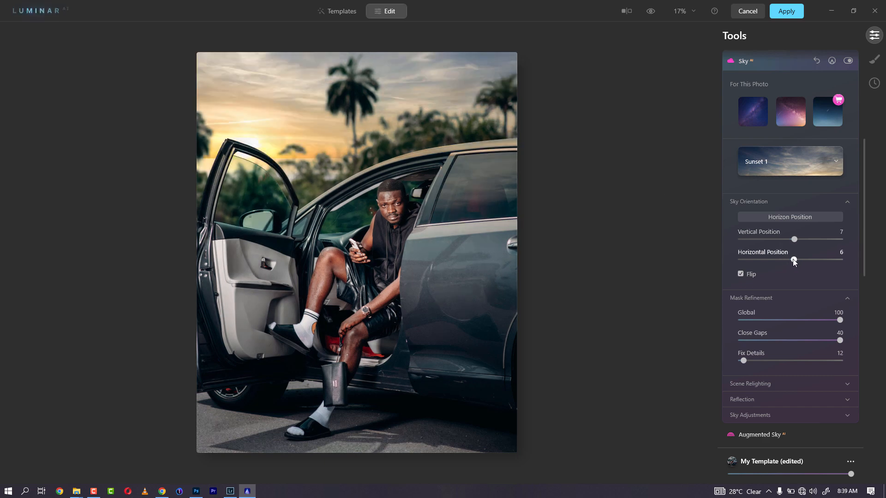
drag(793, 260, 783, 260)
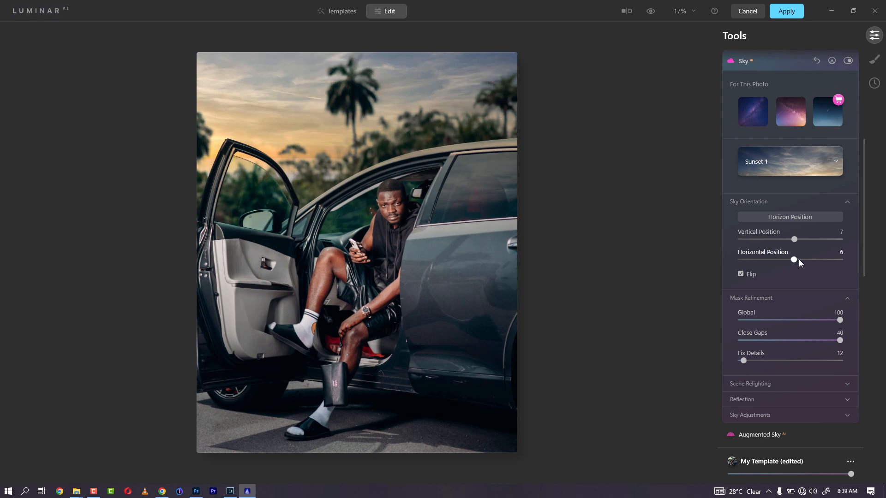
drag(799, 260, 803, 260)
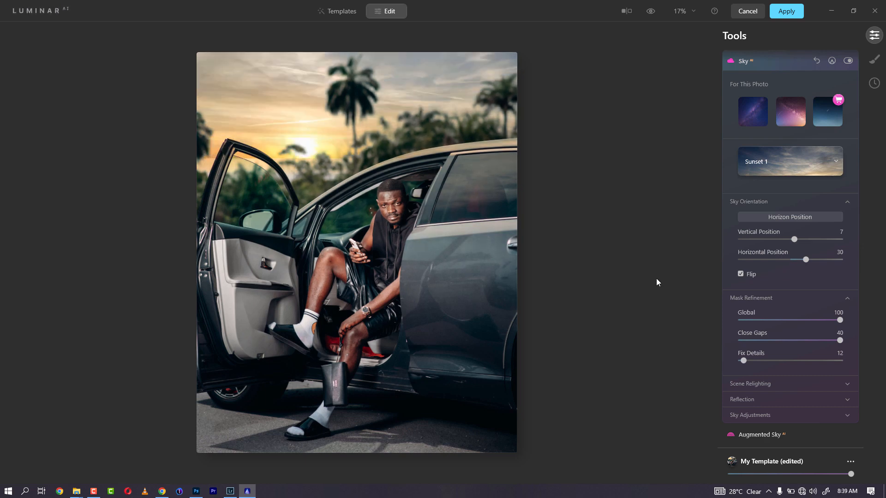
drag(802, 260, 796, 259)
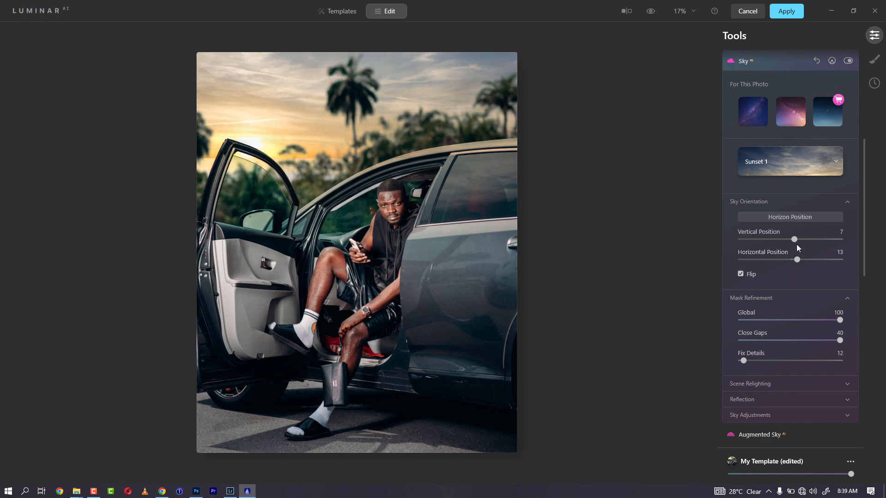
drag(794, 240, 787, 243)
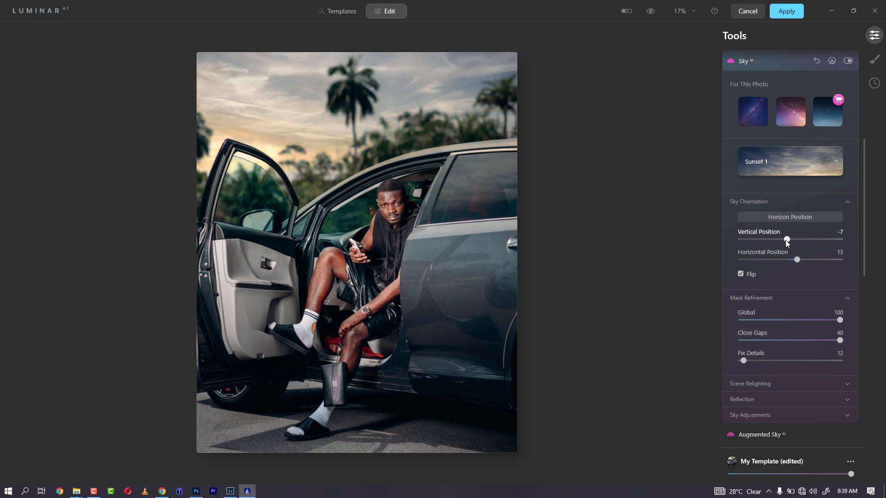
drag(786, 240, 785, 240)
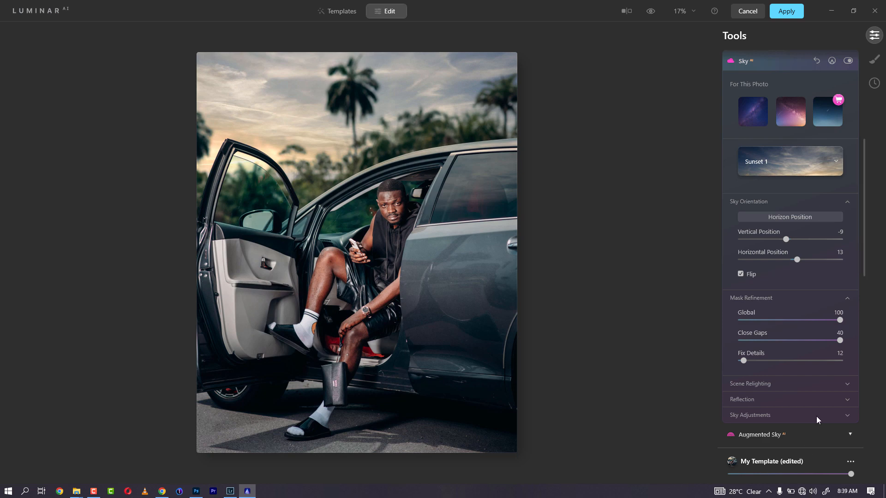
scroll(862, 238, down, 3)
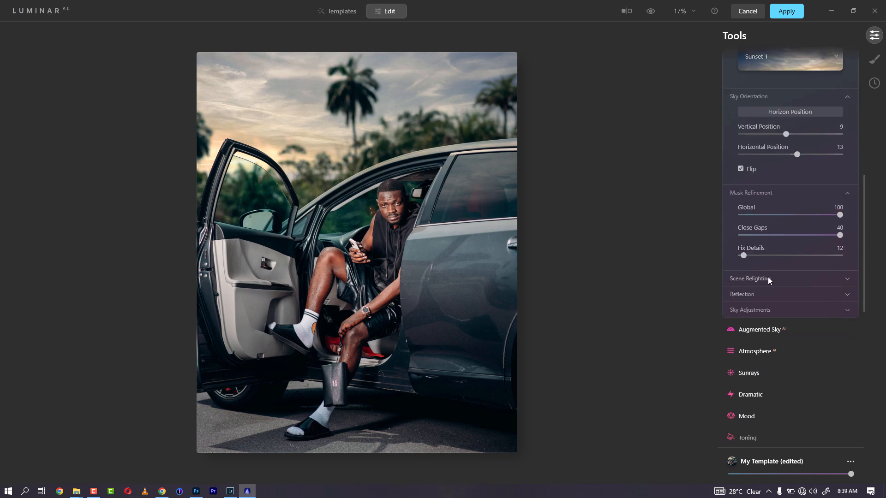
Step: Expand Scene Relighting and set Relight Strength to 84, comparing against the original photo
click(848, 279)
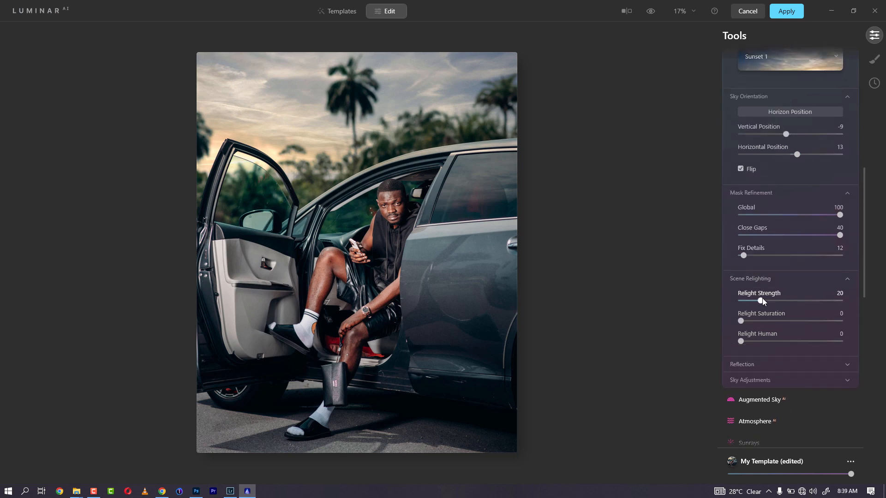
drag(762, 298, 844, 300)
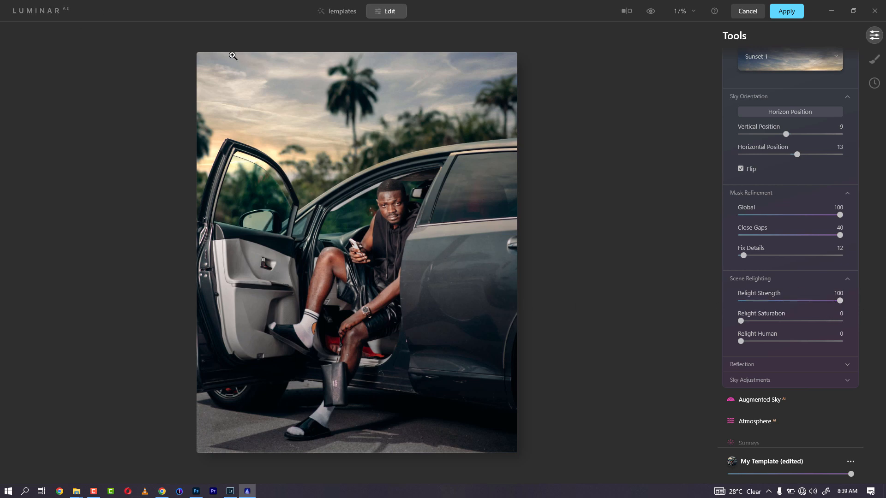
click(651, 13)
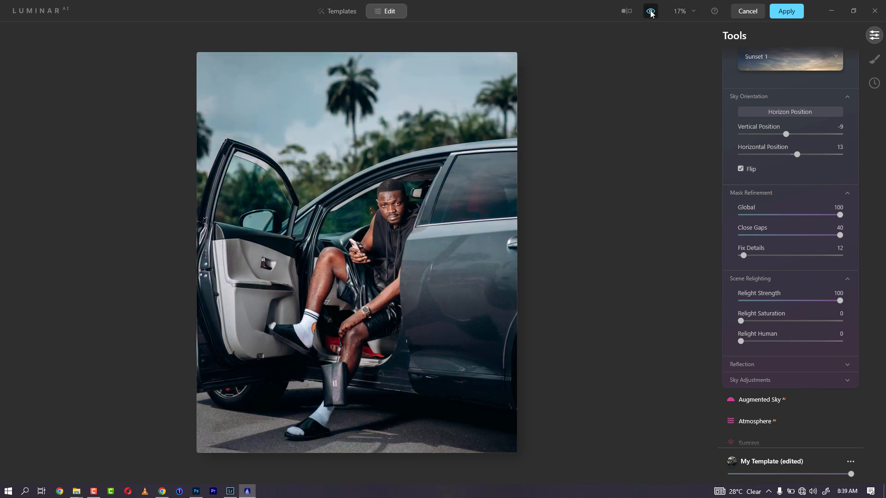
click(651, 12)
click(651, 13)
click(651, 13)
click(651, 13)
click(651, 12)
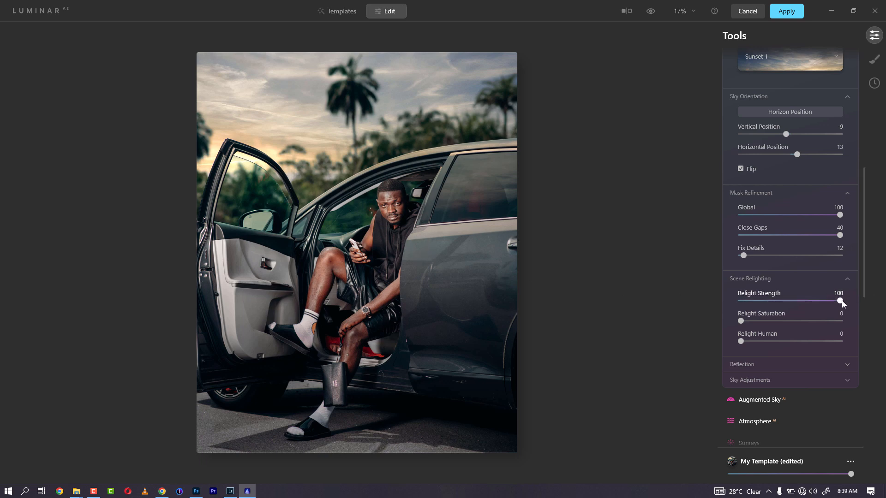
drag(840, 300, 715, 303)
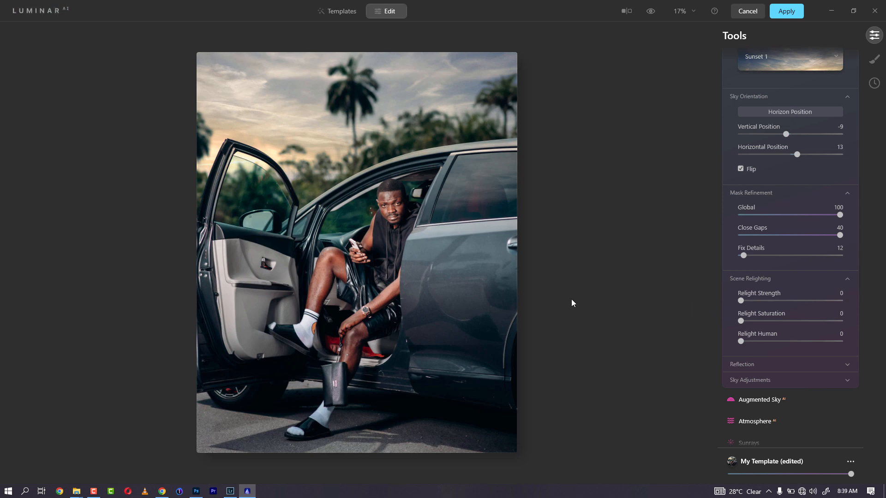
drag(741, 301, 825, 301)
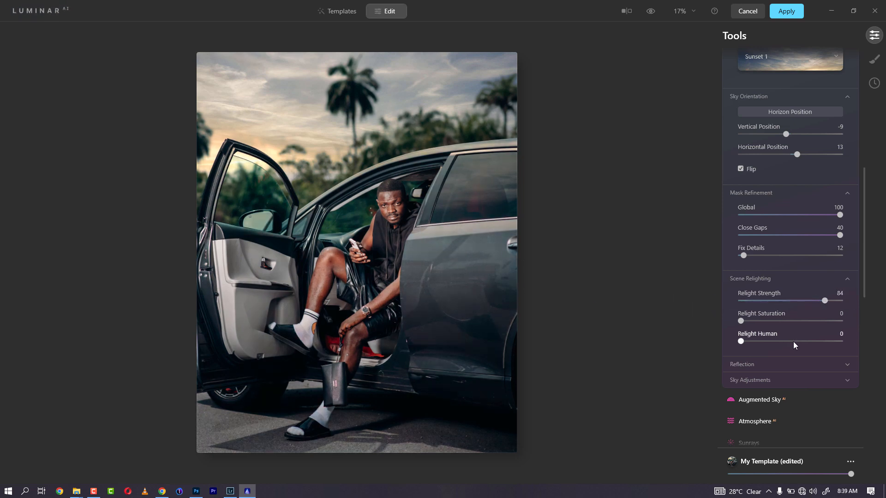
Step: Set Relight Human to 70 after comparing the sunset sky with the original
drag(743, 342, 803, 342)
drag(825, 342, 847, 342)
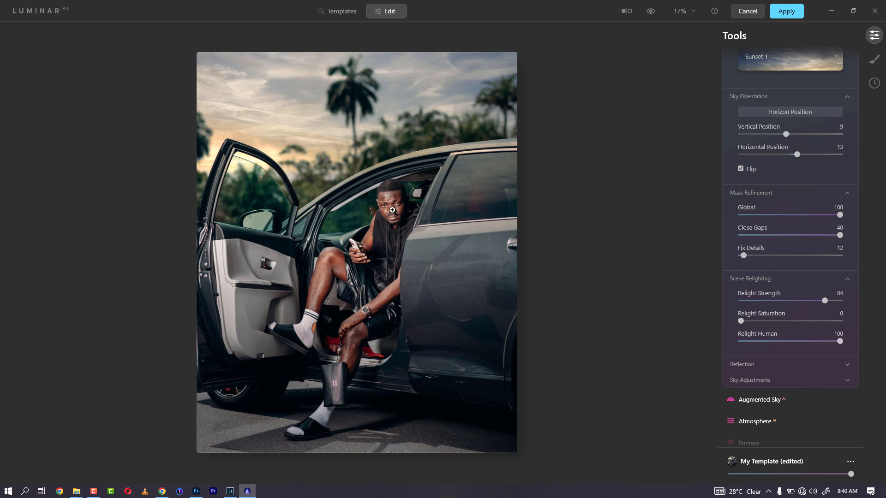
click(651, 11)
click(651, 13)
click(651, 13)
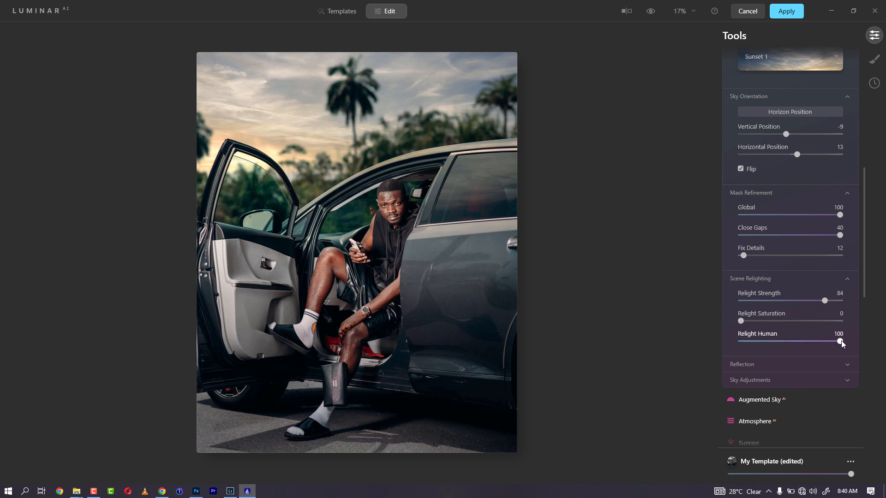
drag(840, 340, 810, 341)
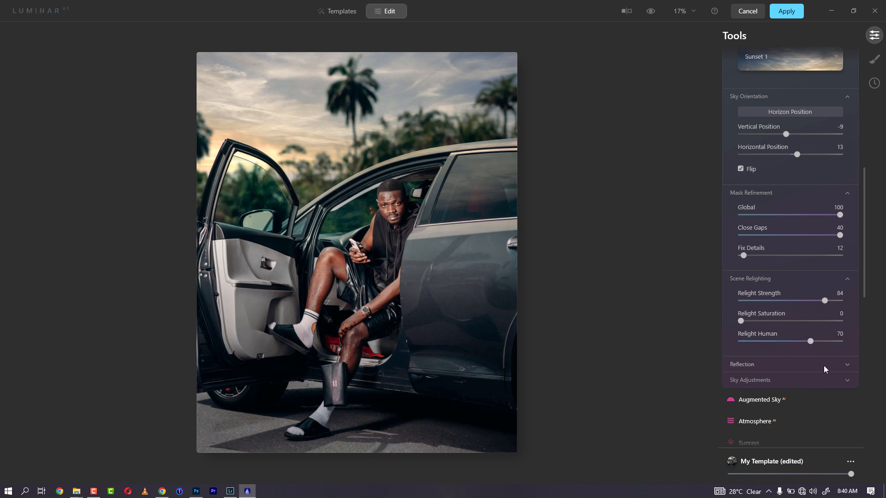
Step: Give the sunset sky Warmth 12 and Defocus 100, checking it against the original
click(848, 364)
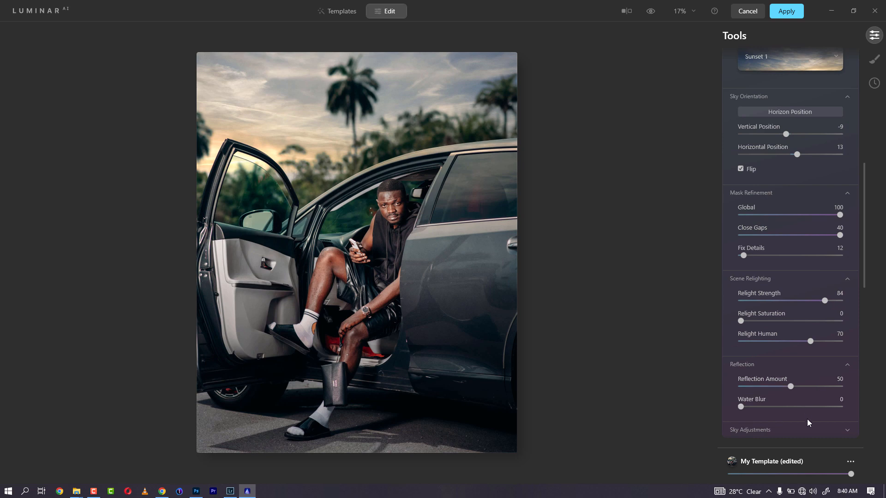
click(815, 431)
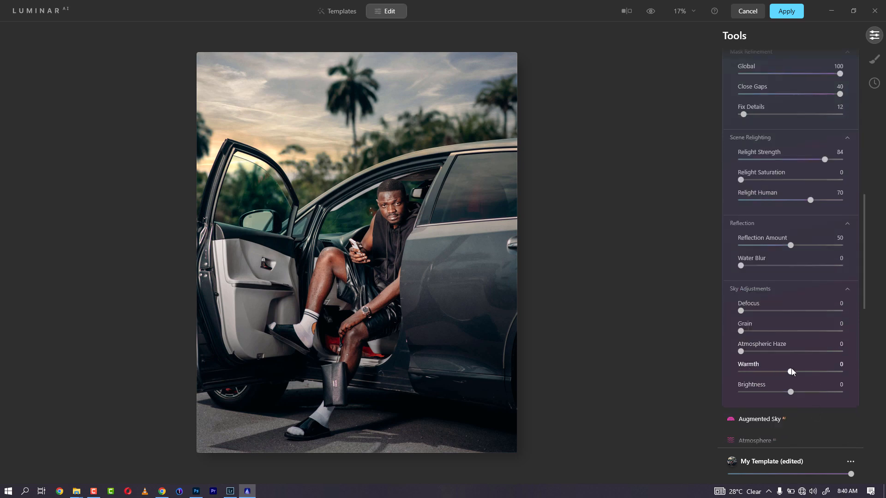
drag(792, 374, 798, 374)
drag(741, 311, 830, 305)
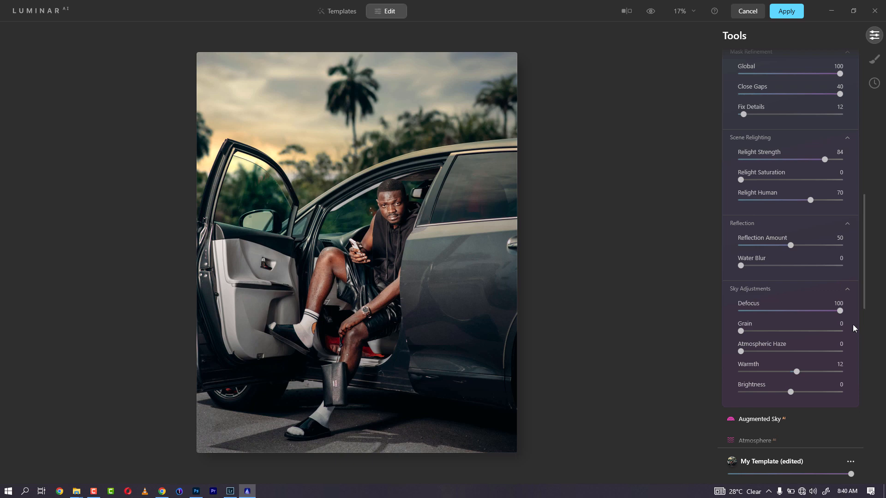
drag(841, 311, 732, 313)
drag(741, 311, 851, 309)
click(651, 11)
click(650, 11)
click(650, 11)
click(651, 11)
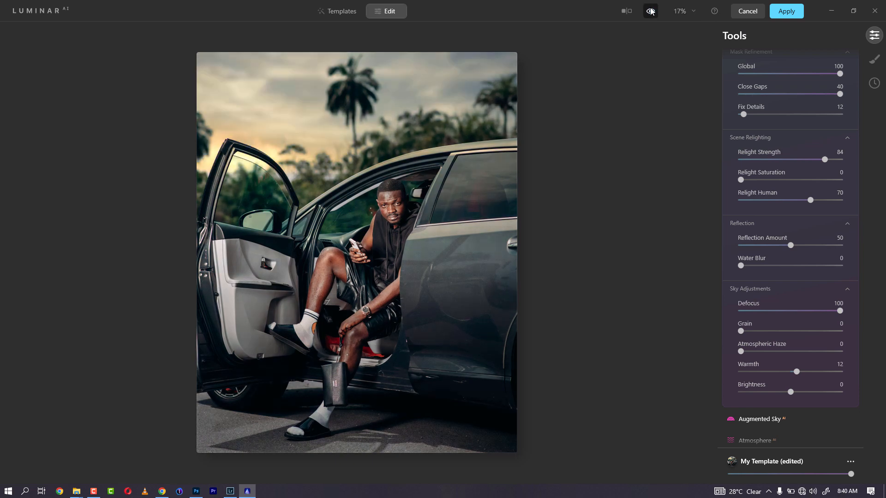
Step: Return from Local Masking to the main tools and recheck the sunset sky against the original
click(875, 59)
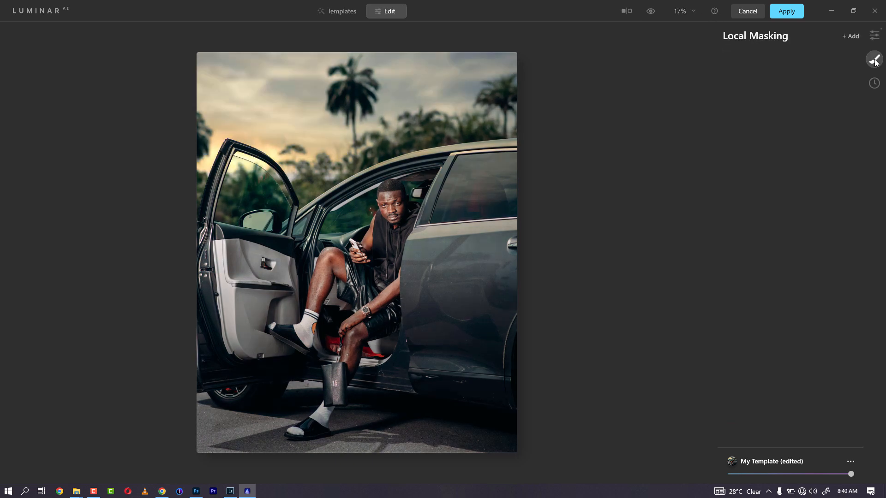
click(874, 36)
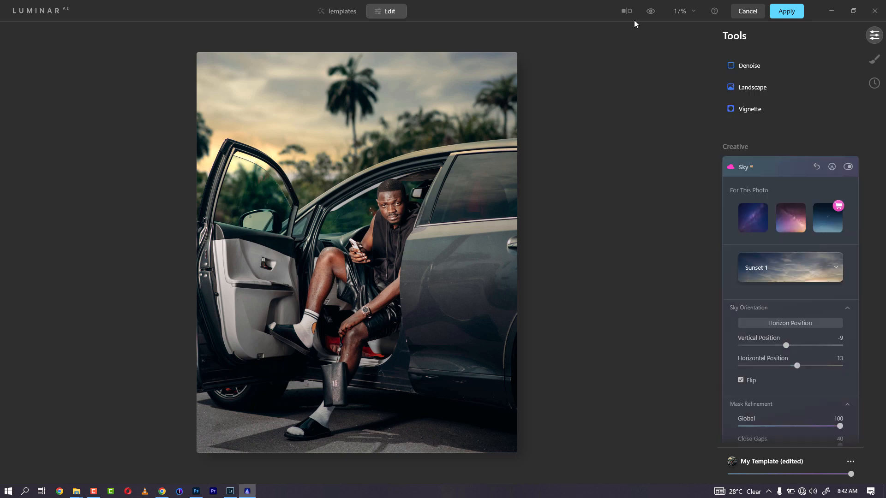
click(652, 14)
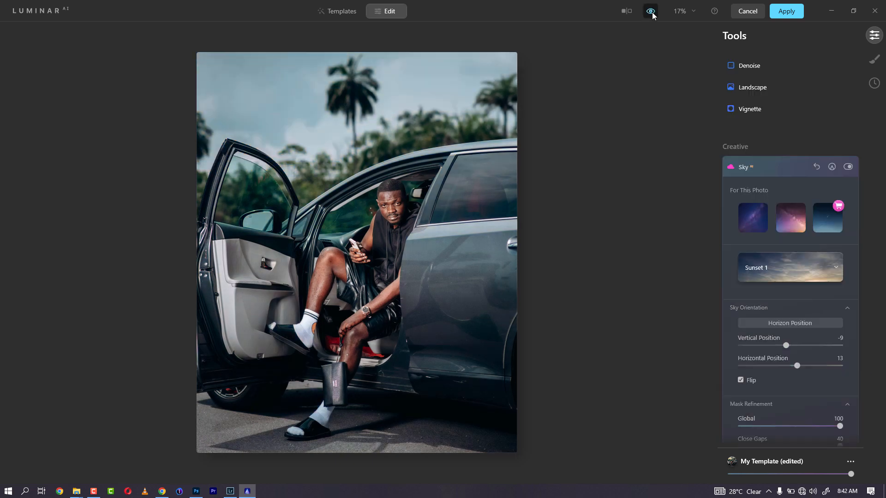
click(653, 14)
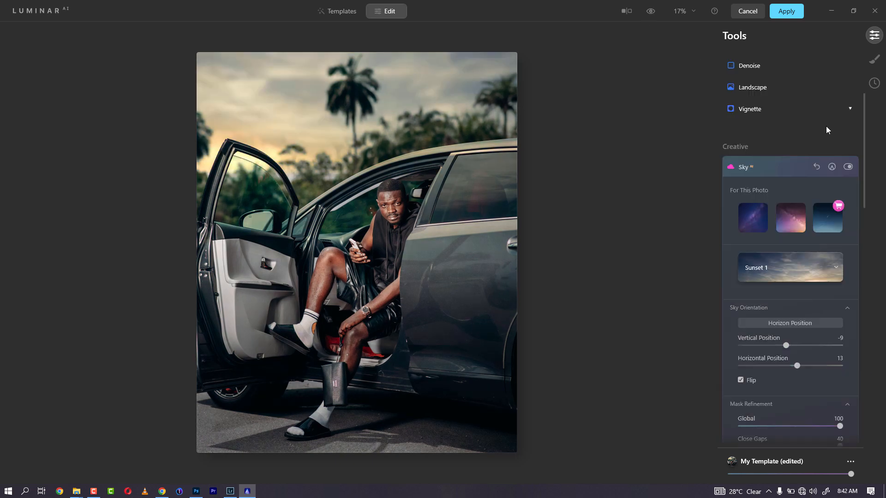
Step: Save the edits as a favourited template 'My Template edit 1' and apply them to Photoshop
click(850, 461)
click(850, 461)
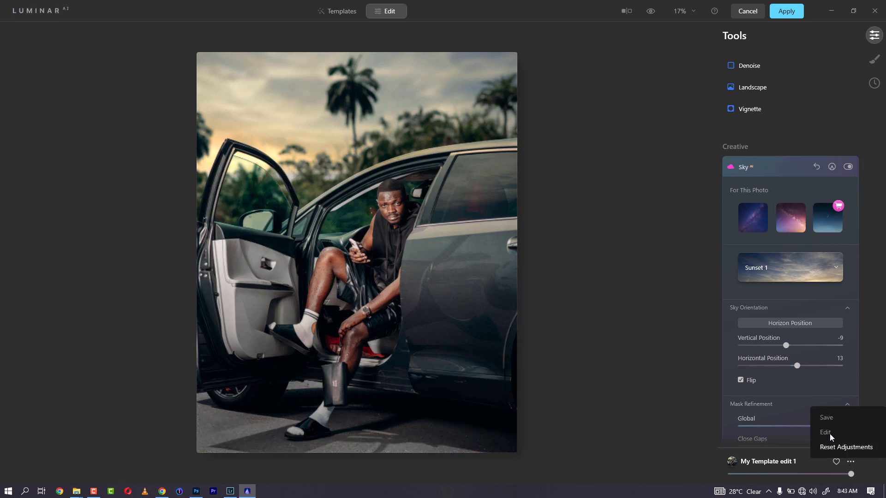
click(878, 309)
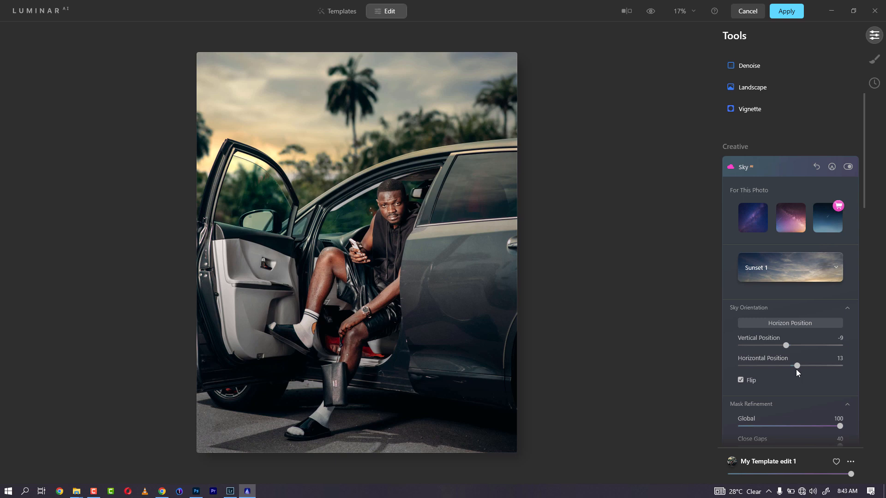
click(836, 461)
click(792, 13)
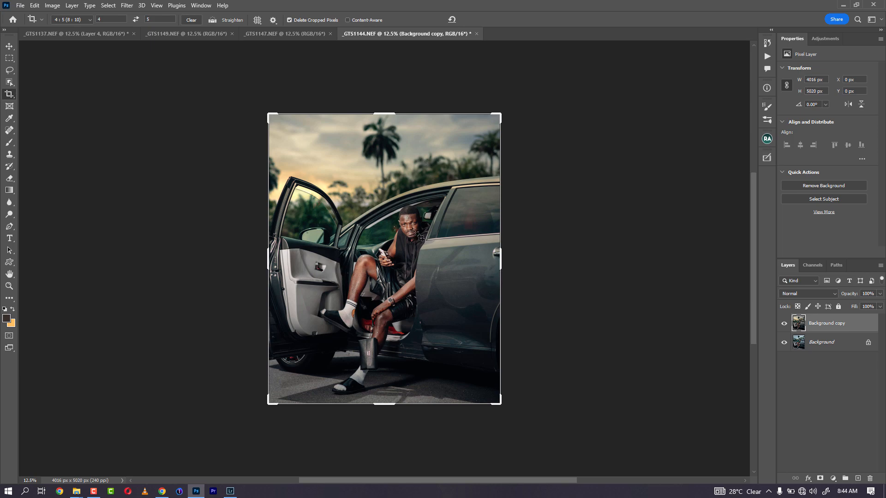
Step: Compare the Luminar-edited Background copy with the original, then switch to _GTS1147.NEF
key(ctrl)
key(ctrl+plus)
key(ctrl+plus)
key(ctrl+plus)
key(ctrl+minus)
key(ctrl+minus)
key(ctrl+minus)
click(784, 324)
click(784, 324)
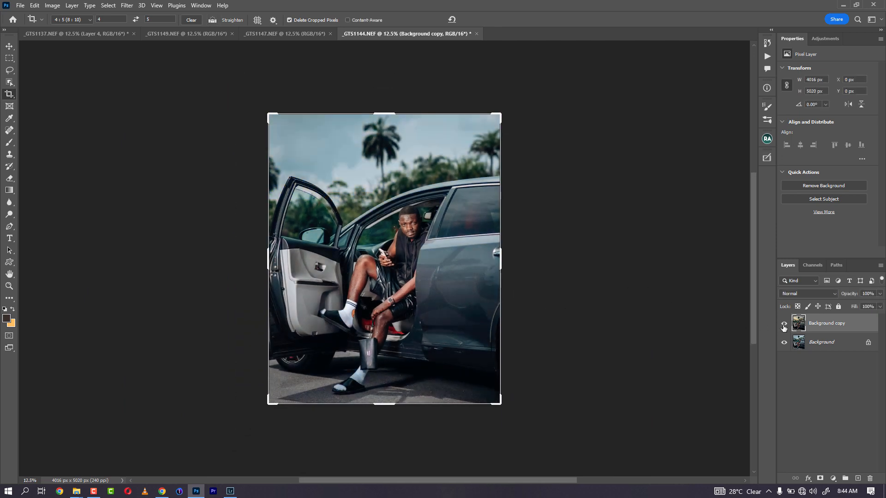
click(290, 34)
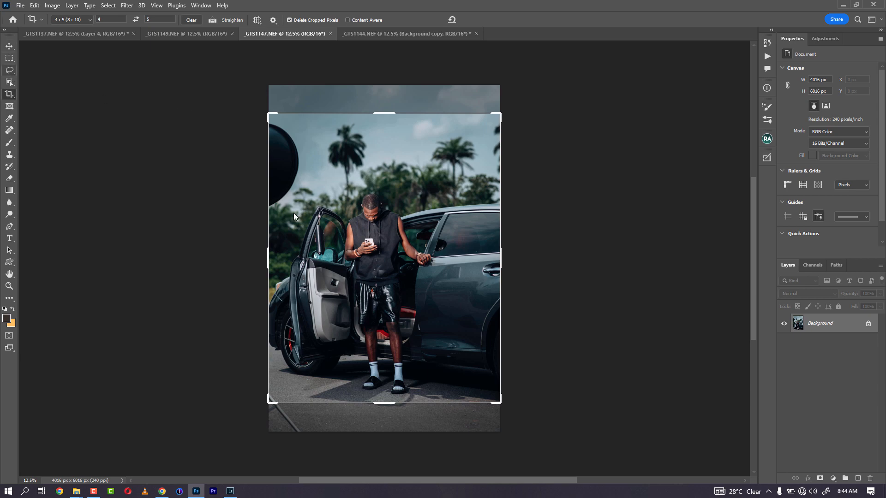
Step: Lasso and Delete-and-Fill the dark round object at the left edge and the stray lower-left line
key(Escape)
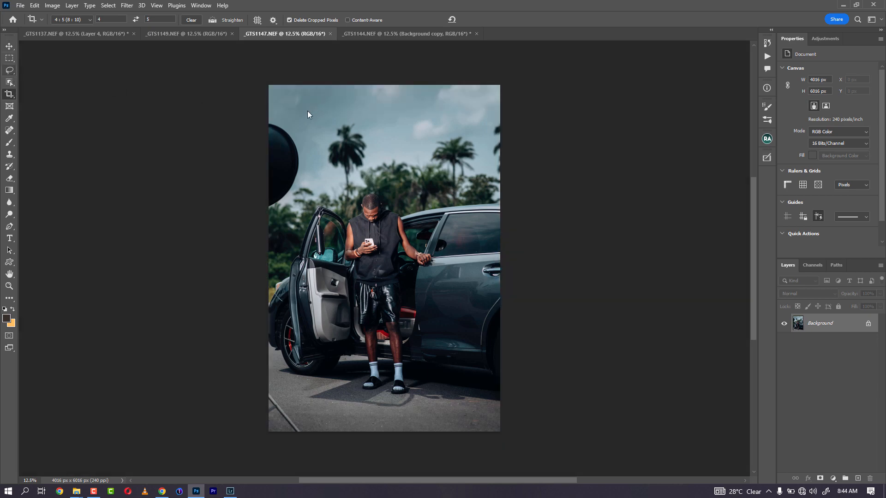
key(l)
mouse_move(269, 120)
mouse_down()
mouse_move(291, 132)
mouse_move(302, 155)
mouse_move(292, 192)
mouse_move(269, 209)
mouse_move(268, 121)
mouse_up()
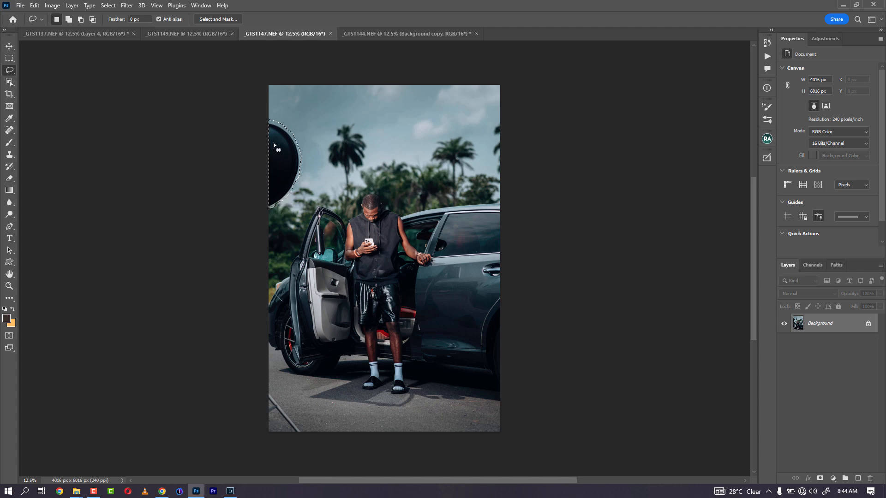
right_click(274, 144)
click(312, 278)
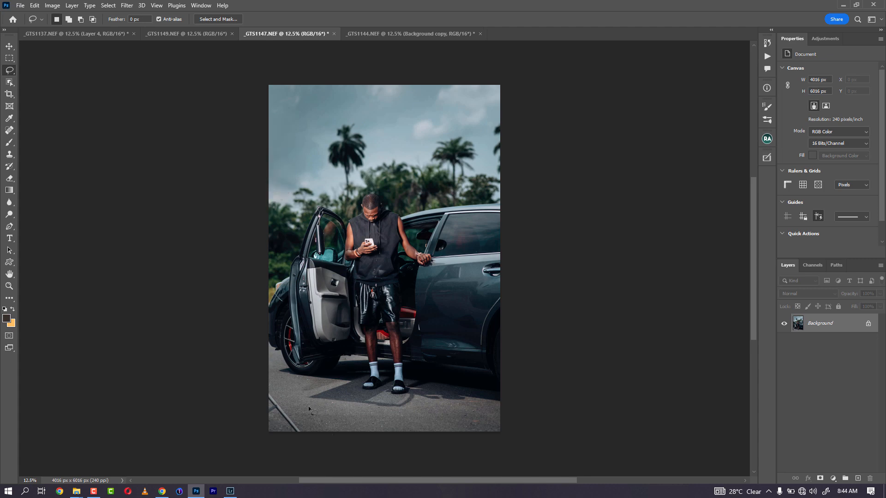
mouse_move(268, 392)
mouse_down()
mouse_move(318, 439)
mouse_move(302, 445)
mouse_move(265, 421)
mouse_move(259, 390)
mouse_up()
right_click(286, 424)
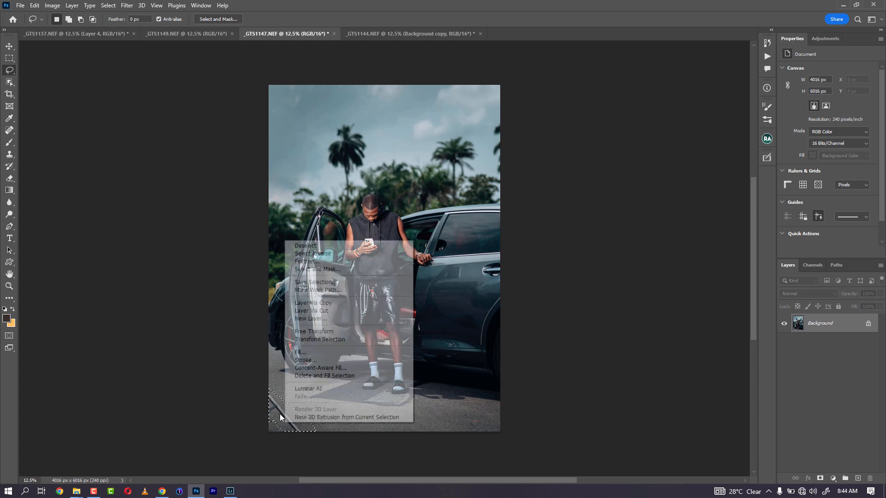
click(323, 375)
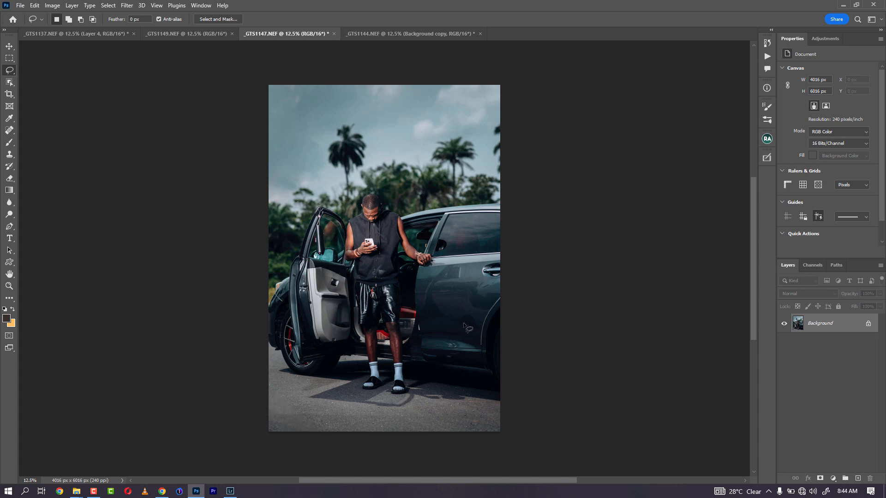
key(c)
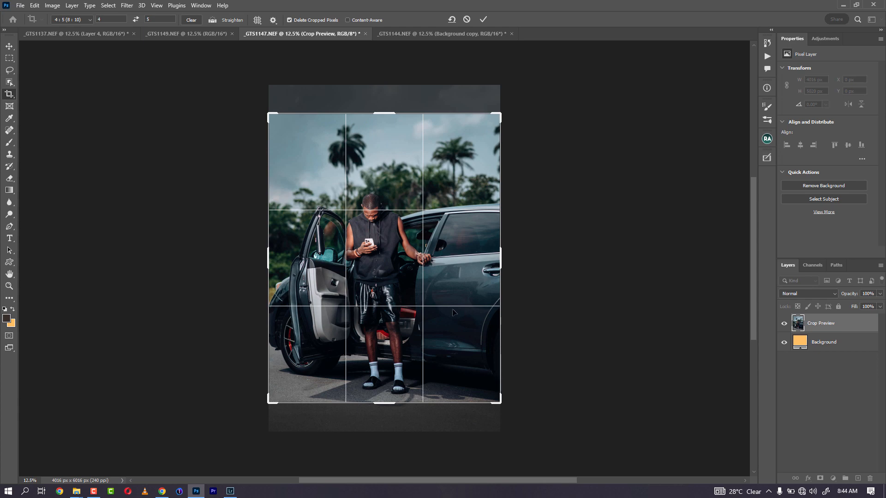
Step: Commit the 4:5 crop at 4016 × 5020 px and duplicate the background as Layer 1
drag(458, 303, 458, 296)
key(Return)
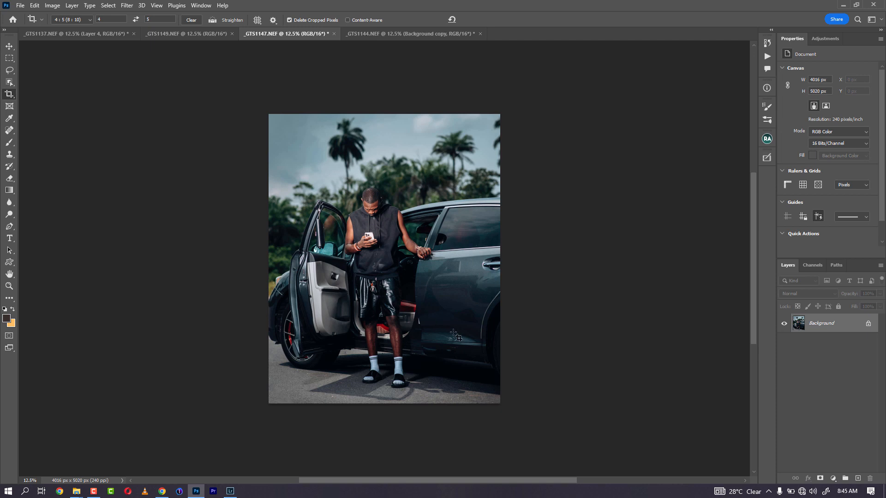
key(ctrl)
key(ctrl+j)
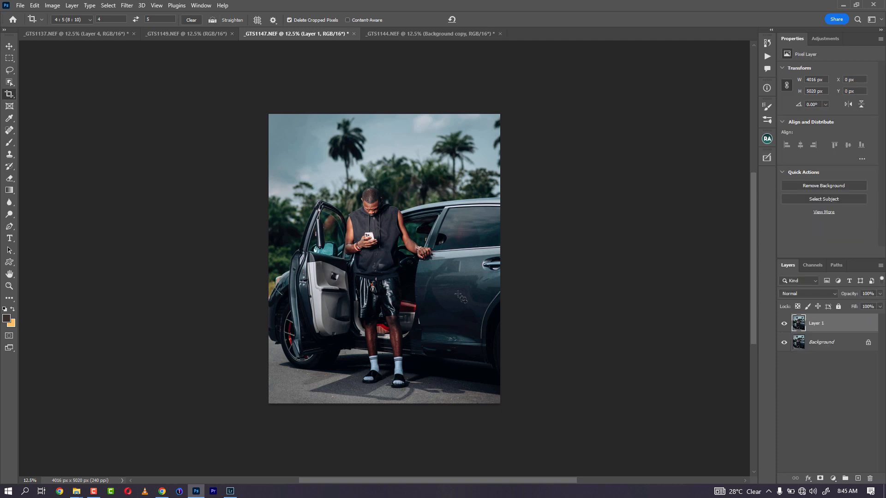
click(127, 5)
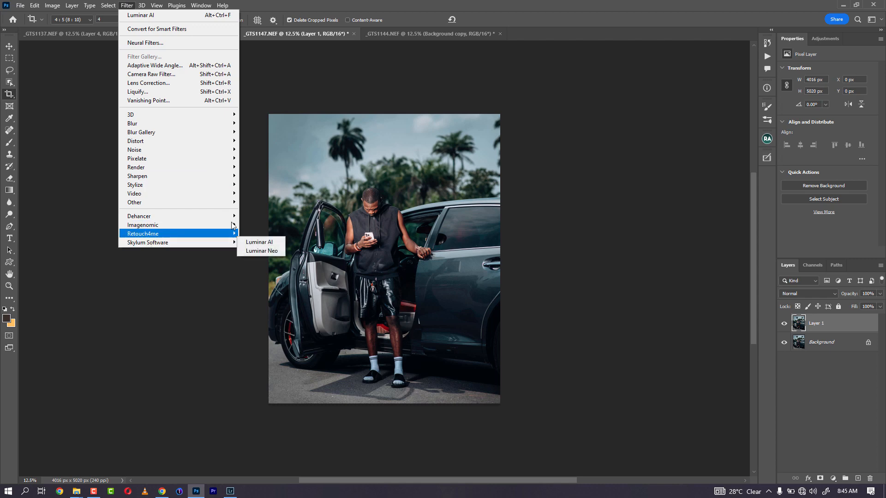
Step: Apply a Luminar AI golden sunset sky to Layer 1 and cancel an accidental crop box
click(184, 15)
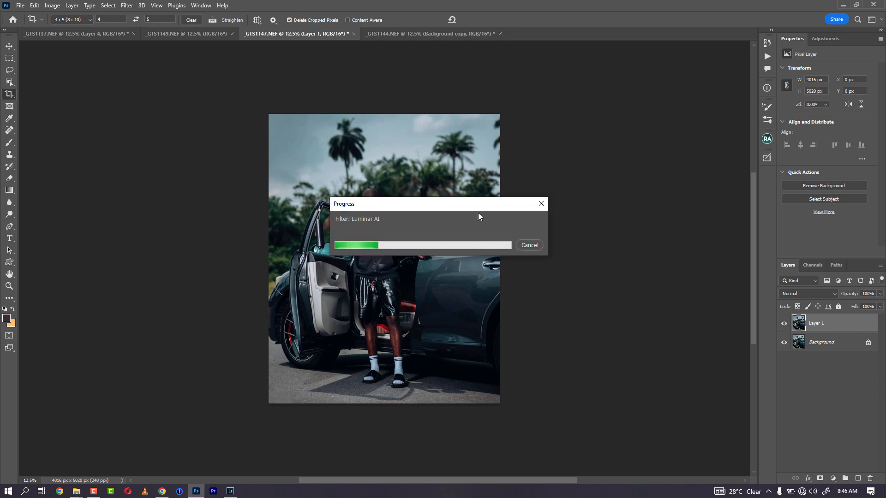
drag(478, 213, 475, 208)
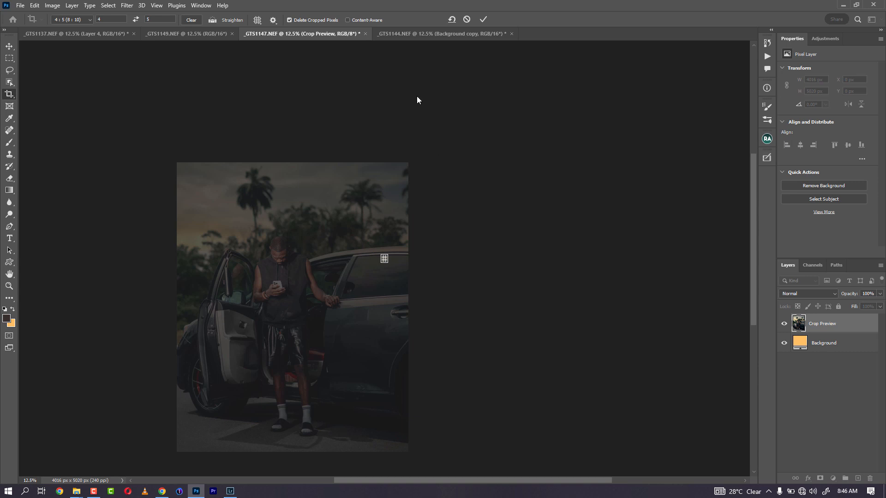
click(466, 19)
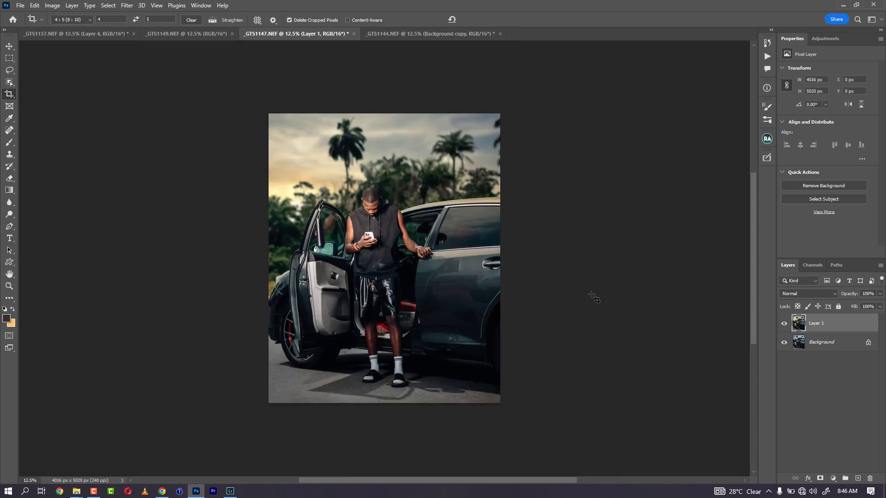
key(v)
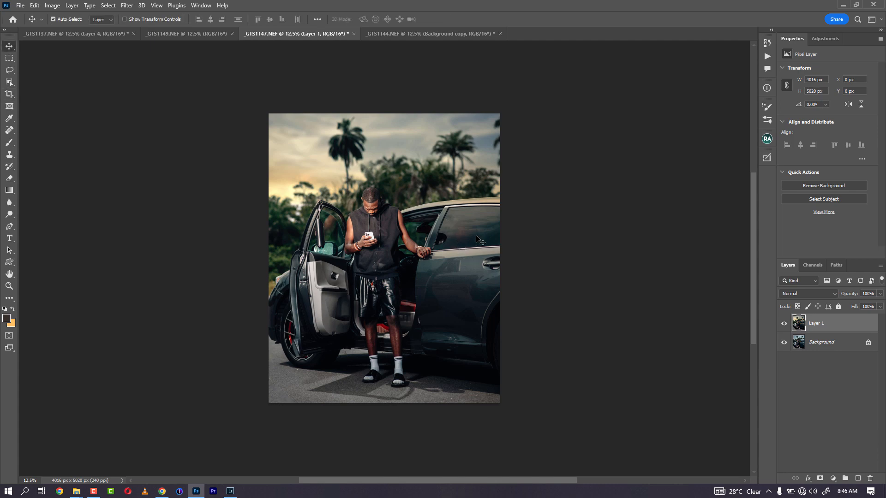
Step: Toggle Layer 1 to compare the sunset edit with the original, then switch to _GTS1149.NEF
click(783, 325)
click(783, 325)
click(783, 325)
click(783, 325)
click(783, 325)
click(783, 325)
click(783, 327)
click(783, 327)
click(198, 36)
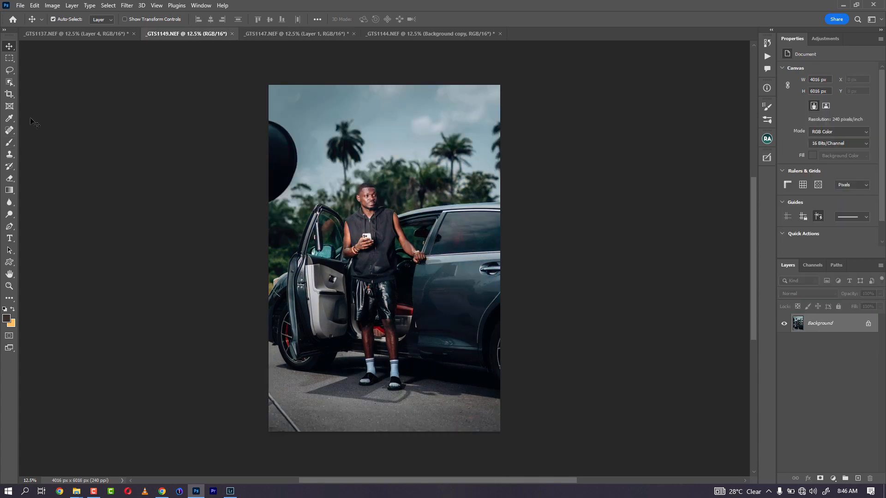
Step: Lasso and Delete-and-Fill the dark round object at the left edge and the stray lower-left line
click(9, 70)
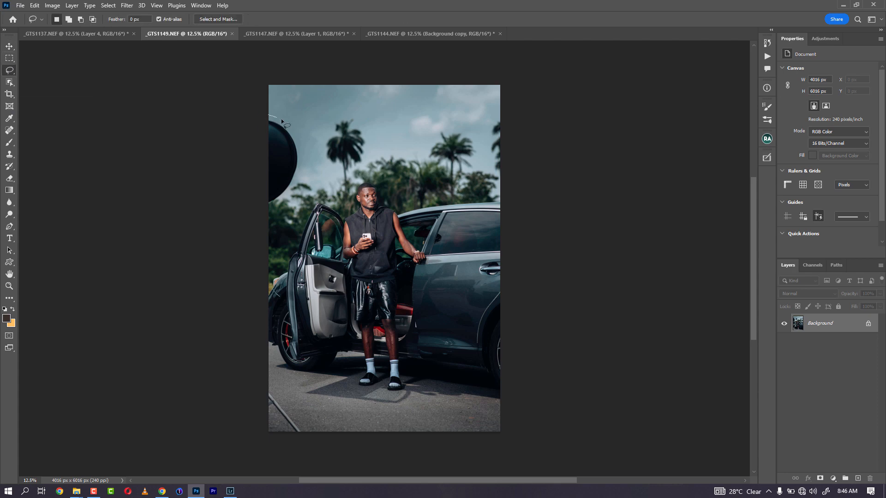
mouse_move(269, 115)
mouse_down()
mouse_move(304, 154)
mouse_move(284, 200)
mouse_move(267, 212)
mouse_move(243, 170)
mouse_up()
right_click(272, 156)
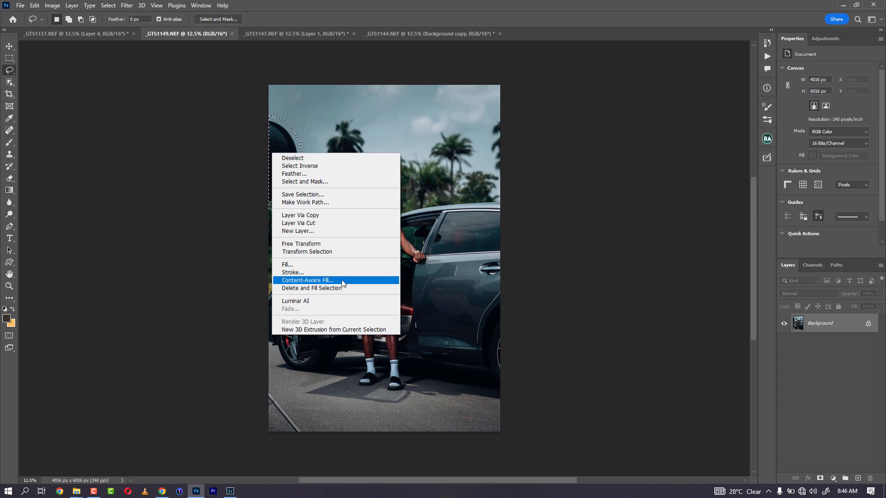
click(296, 287)
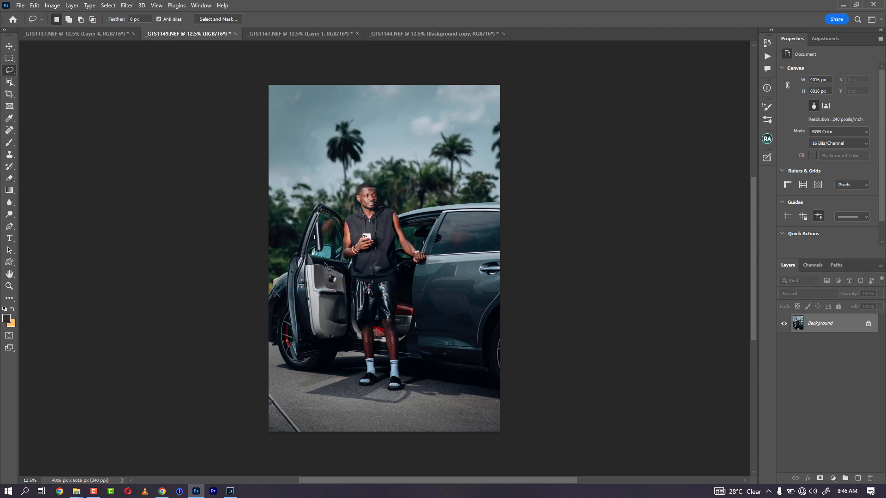
mouse_move(272, 387)
mouse_down()
mouse_move(307, 431)
mouse_move(291, 430)
mouse_move(253, 393)
mouse_move(269, 387)
mouse_up()
right_click(282, 411)
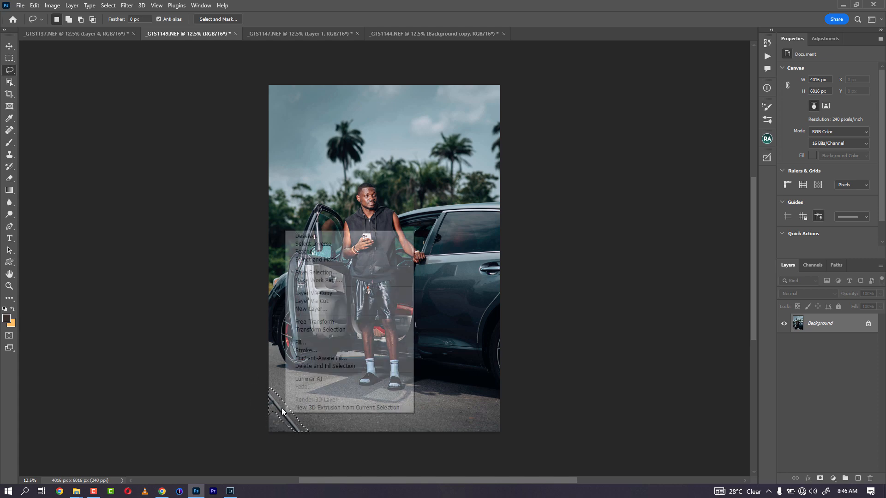
click(332, 367)
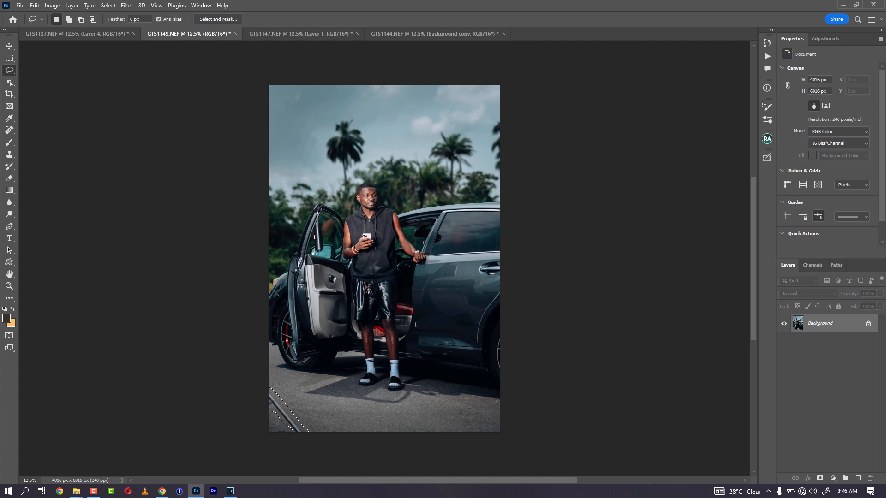
Step: Crop _GTS1149.NEF to 4:5 (4016 × 5020 px), duplicate it as Layer 1, and rerun the filter
key(c)
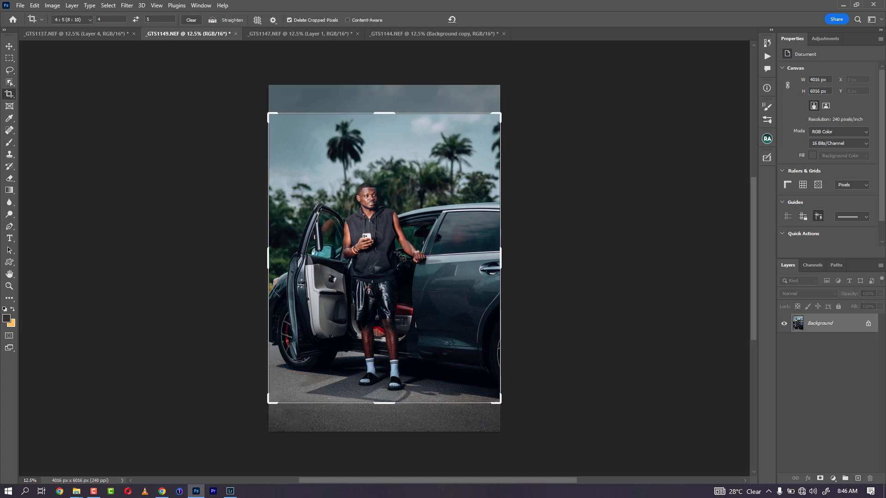
drag(404, 249, 402, 236)
key(Return)
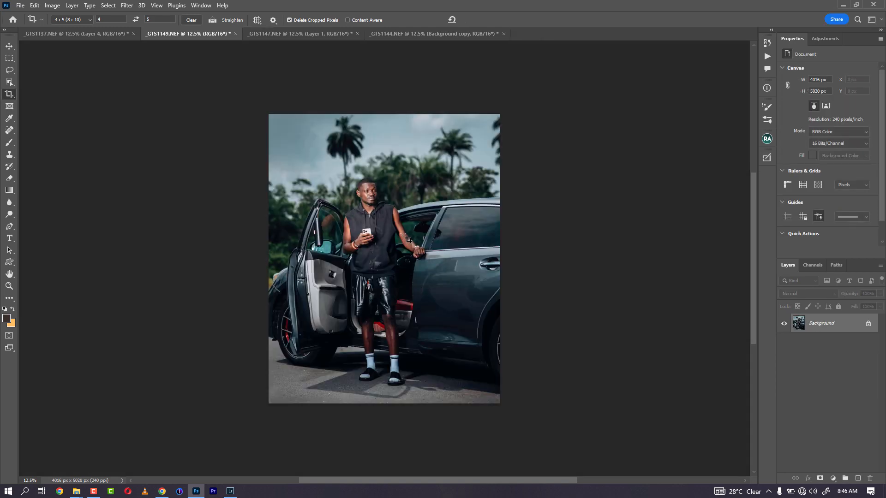
key(ctrl+j)
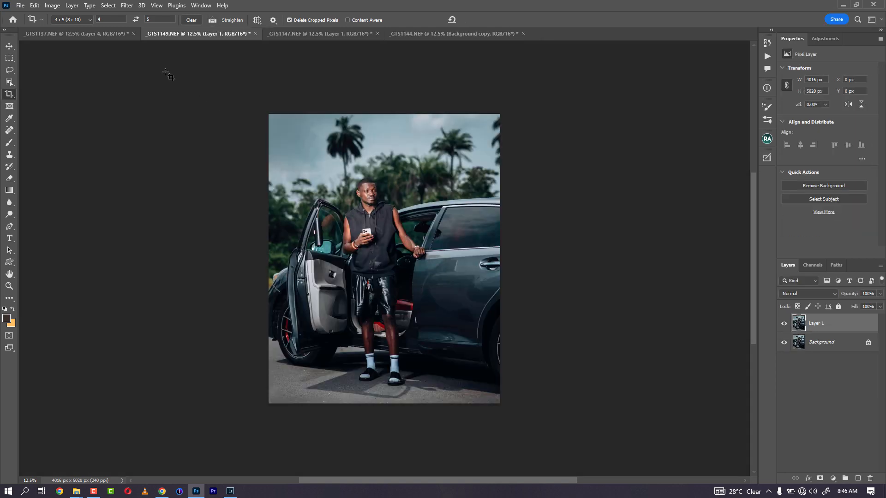
click(130, 7)
click(142, 27)
click(825, 342)
click(820, 325)
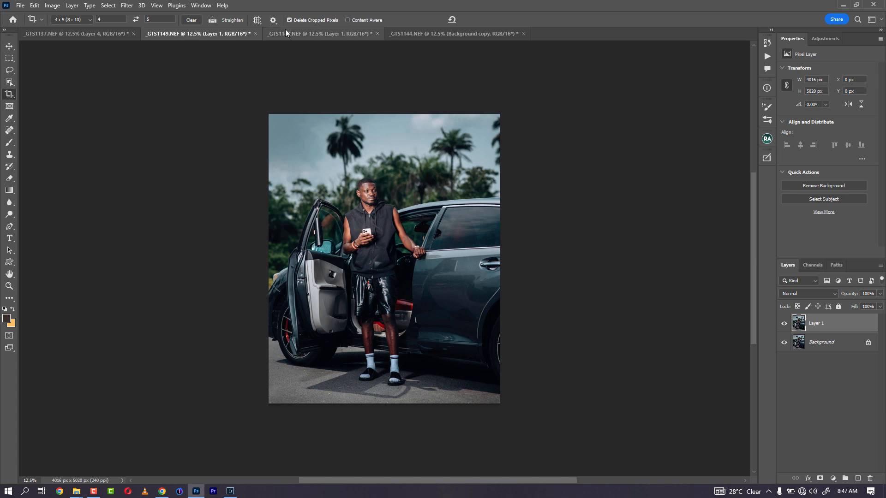
click(290, 40)
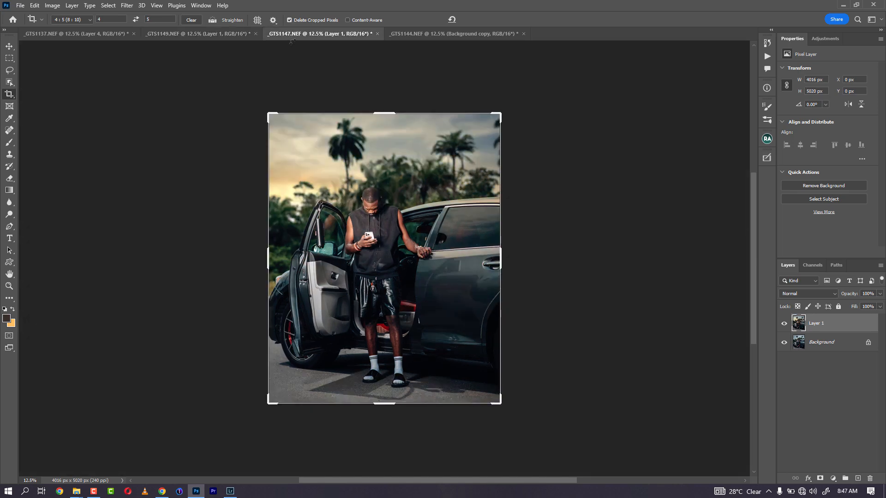
click(204, 34)
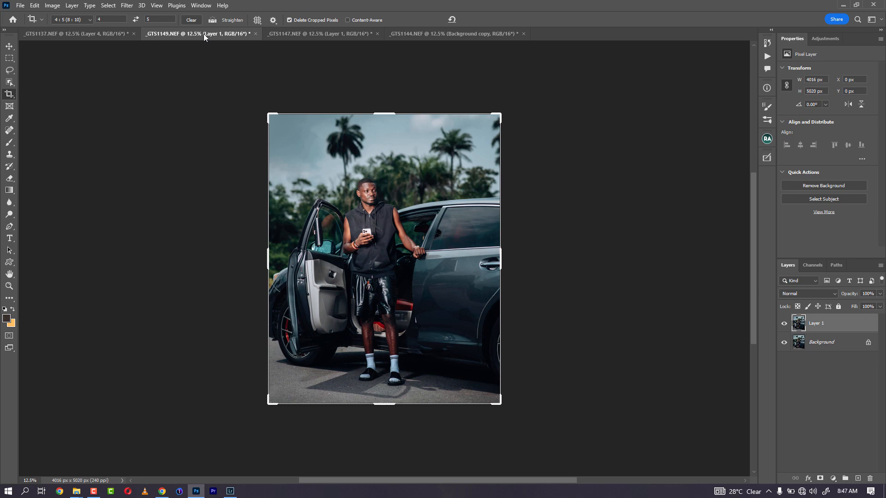
click(131, 7)
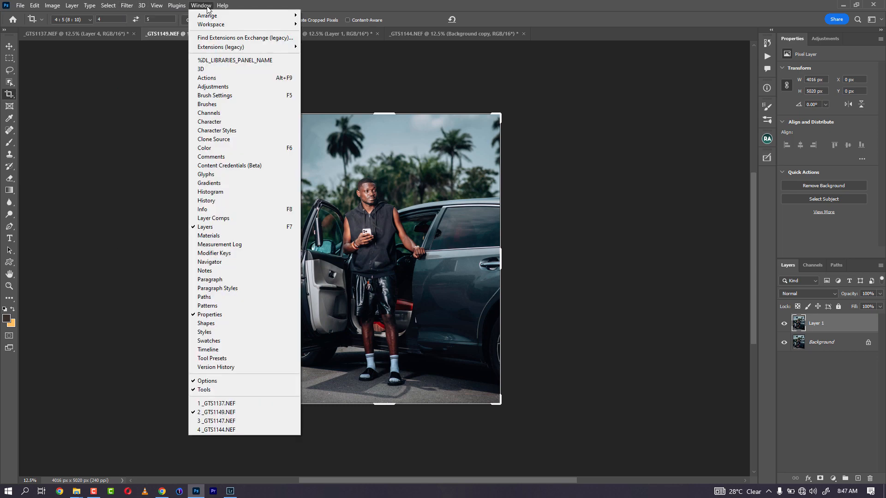
click(144, 17)
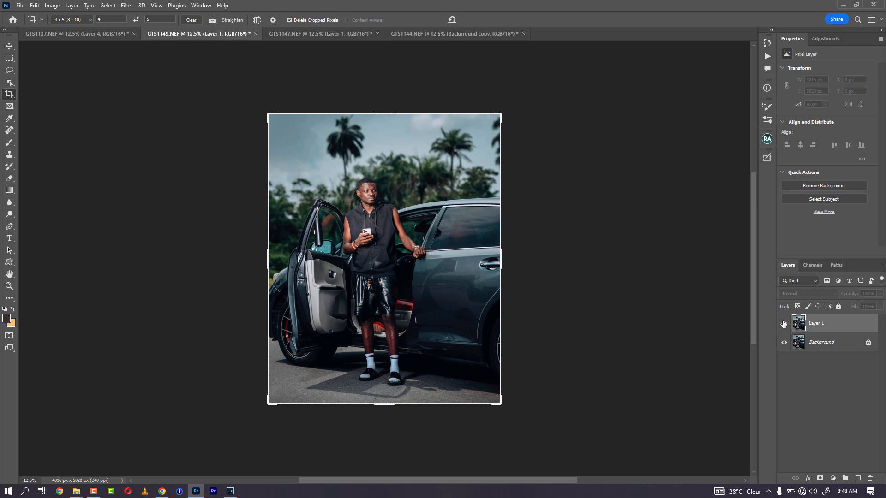
Step: Launch Luminar AI from Filter > Skylum Software on the _GTS1149 Layer 1
click(127, 5)
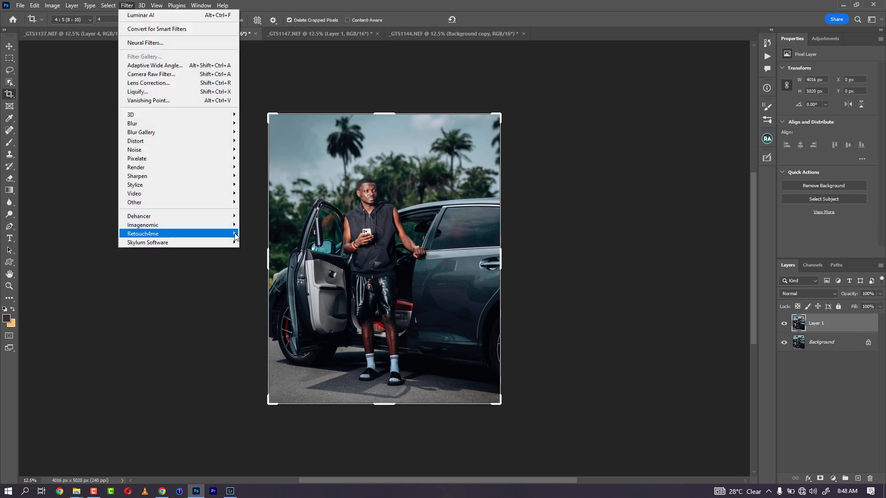
click(253, 242)
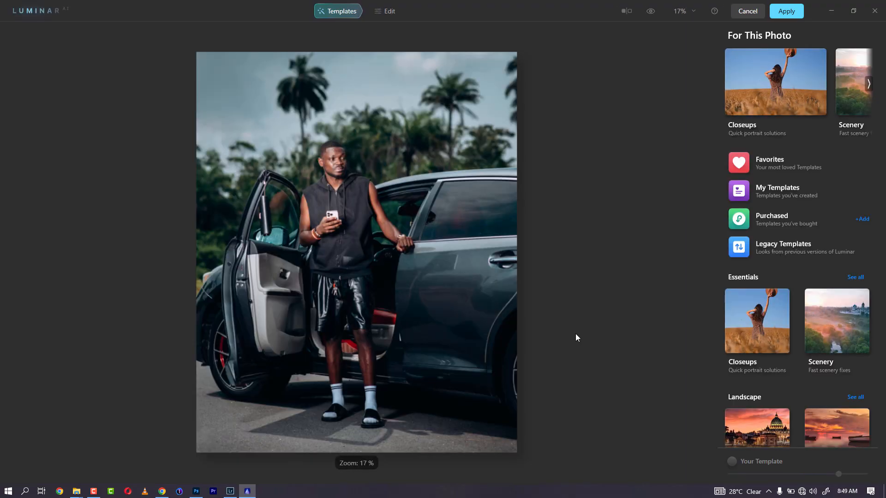
Step: Switch Luminar AI to the Edit tab and scroll through its tools list
click(389, 18)
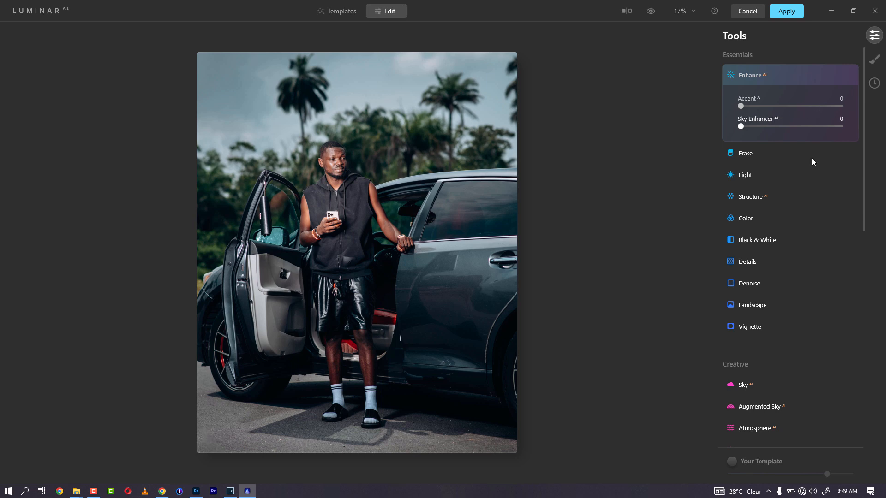
mouse_move(864, 140)
mouse_down()
mouse_move(858, 350)
mouse_move(826, 420)
mouse_up()
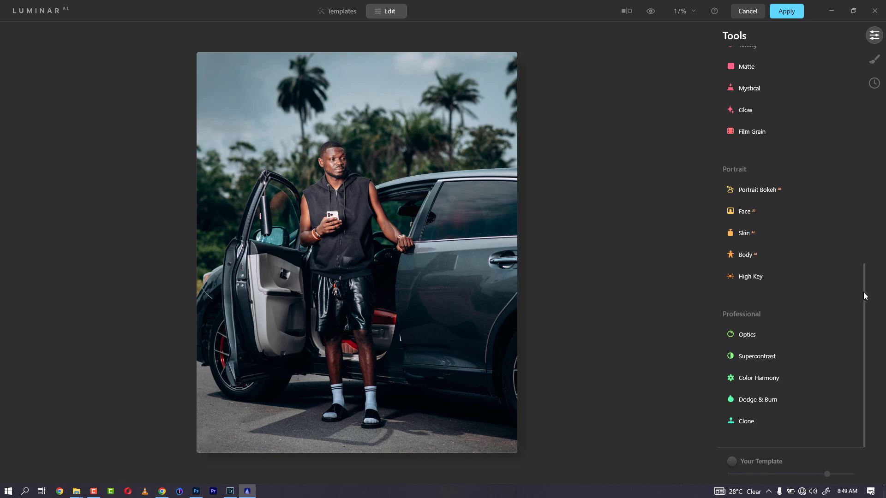
drag(863, 292, 842, 92)
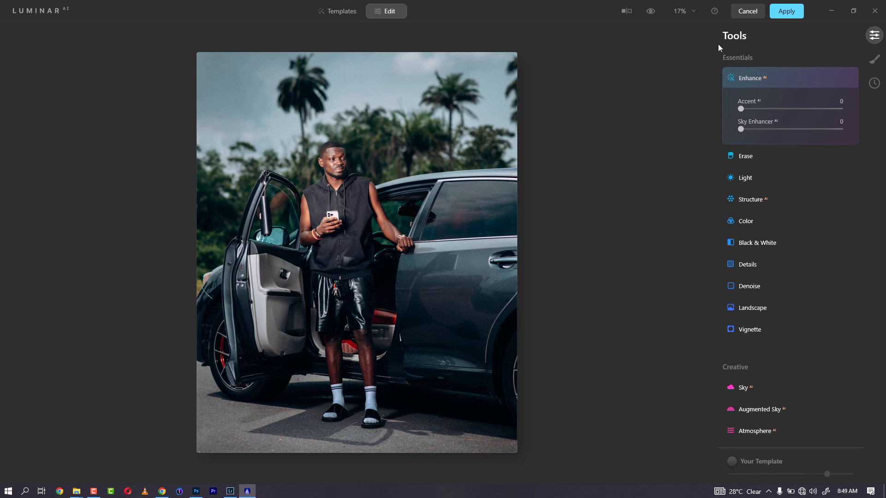
Step: Check the History and Local Masking panels, moving back and forth with the Tools list
click(873, 83)
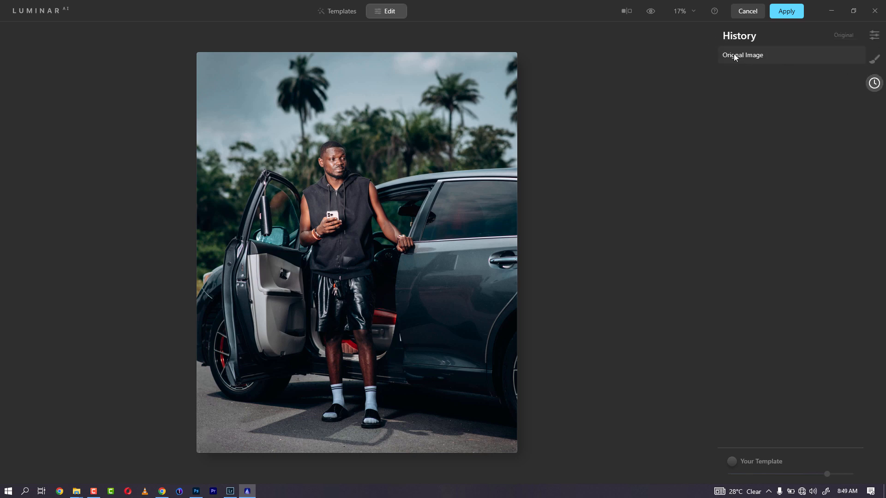
click(875, 60)
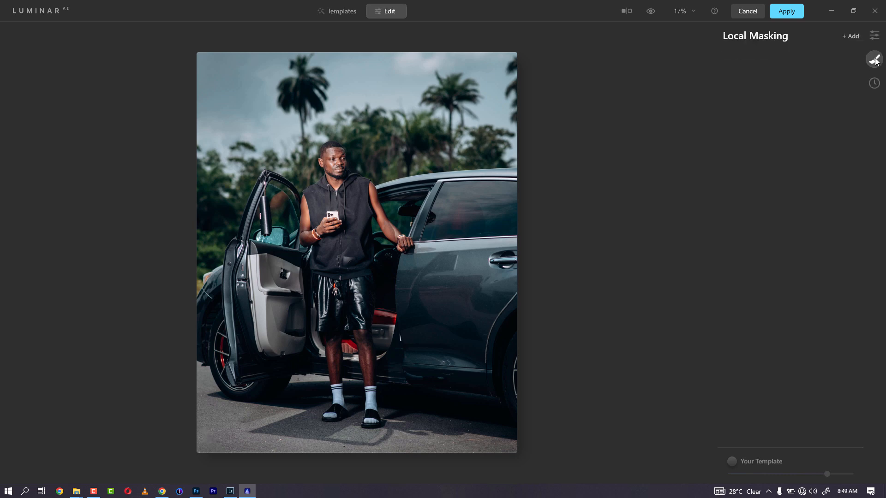
click(875, 37)
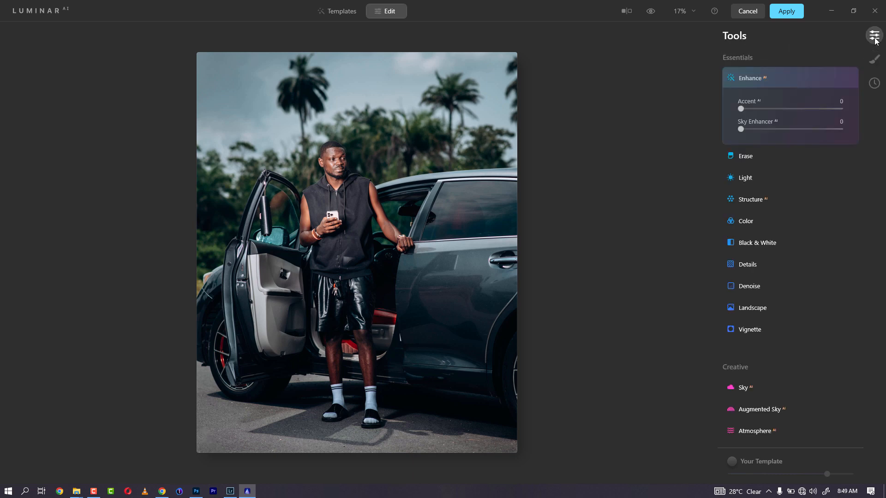
click(874, 85)
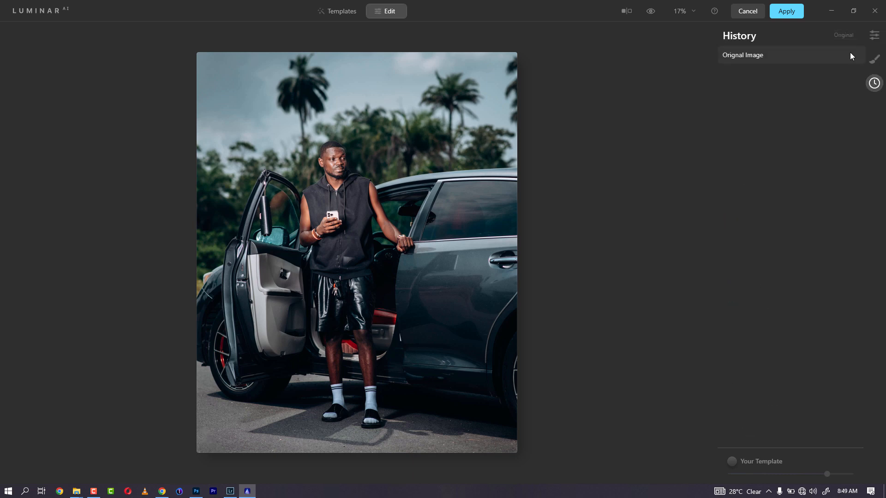
click(874, 36)
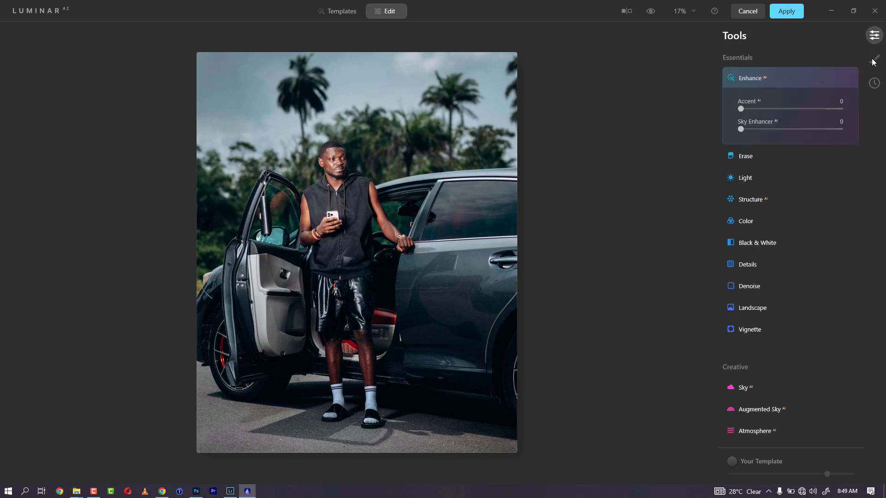
click(874, 59)
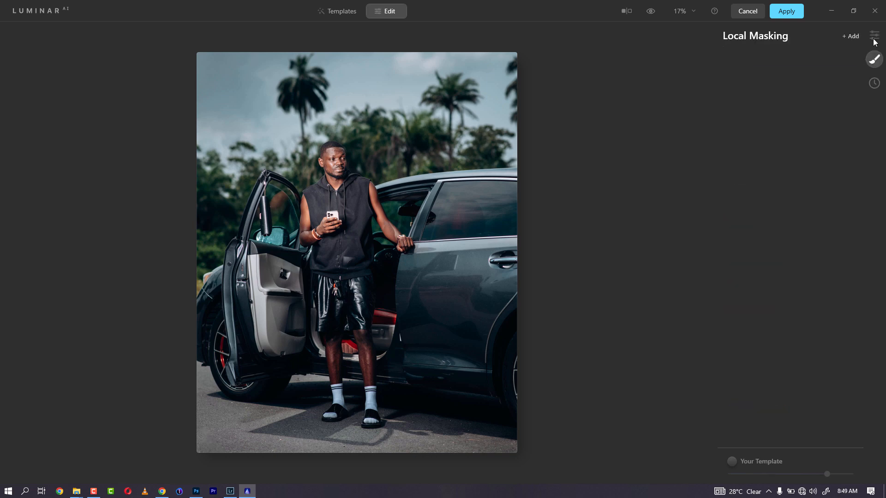
click(875, 37)
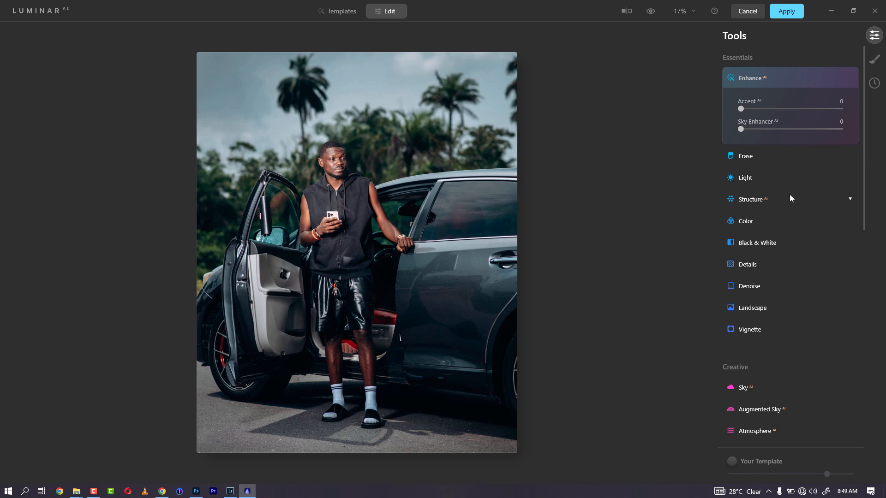
Step: Expand Sky AI and pick Sunset 1 from the sky list, after briefly trying Sunset 2
click(829, 390)
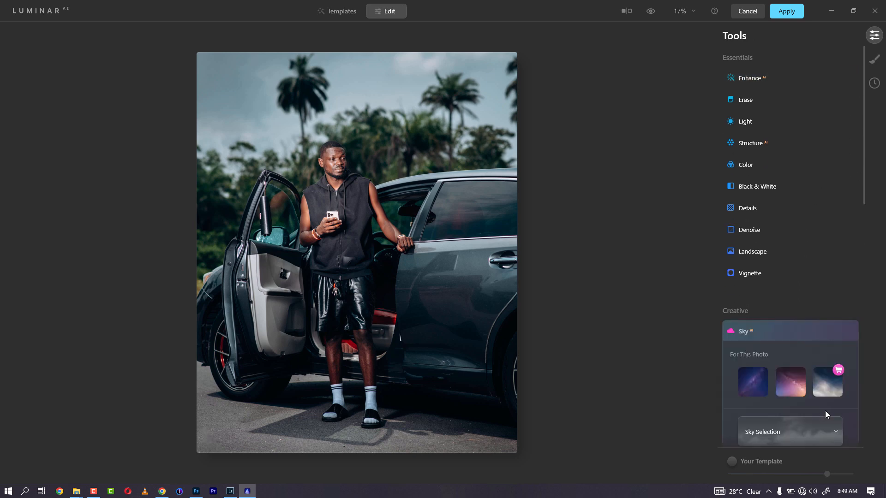
click(831, 433)
scroll(810, 348, down, 3)
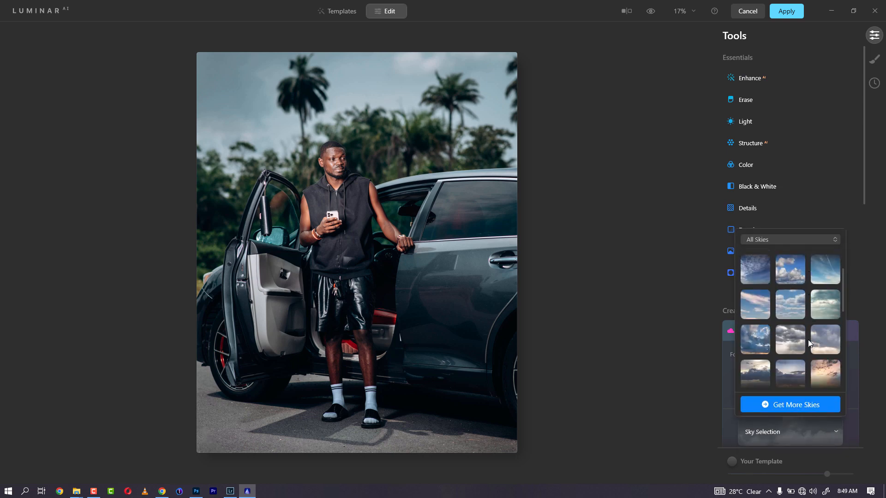
scroll(808, 340, down, 3)
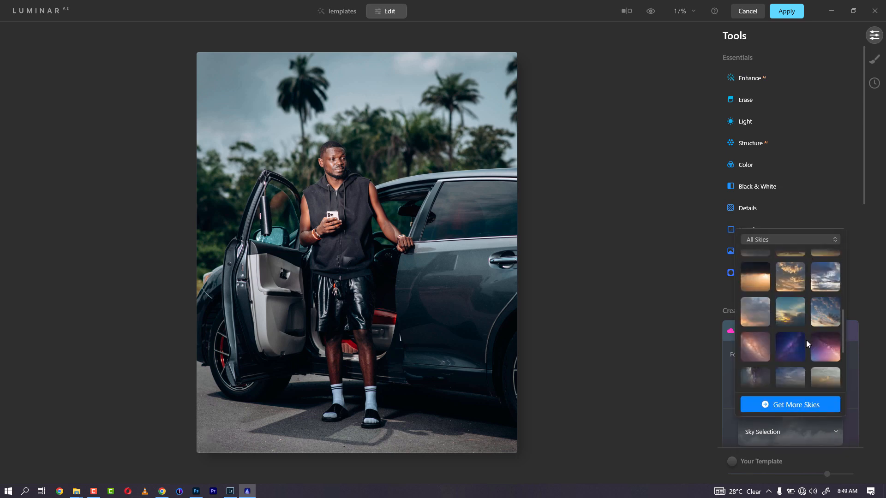
scroll(806, 342, down, 1)
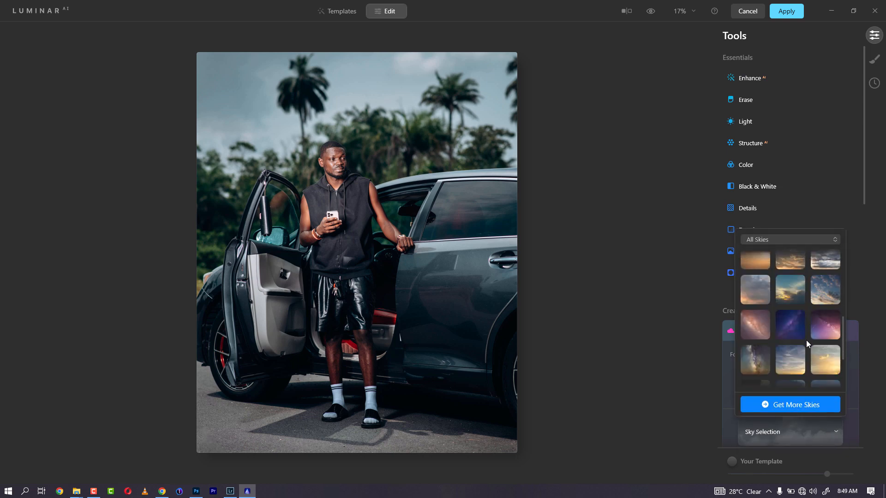
click(787, 372)
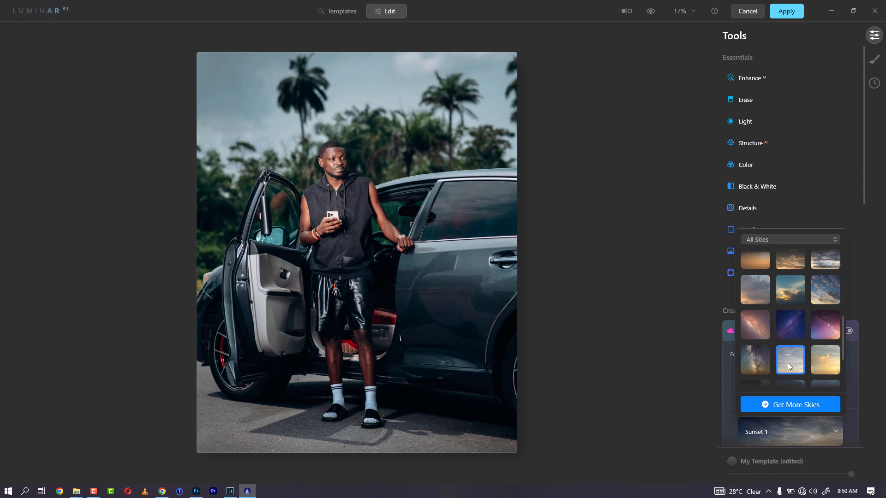
click(820, 365)
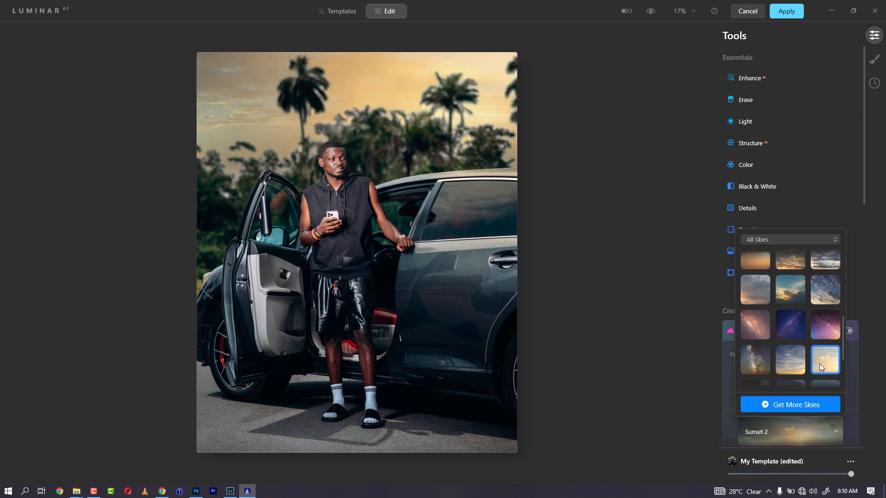
click(795, 361)
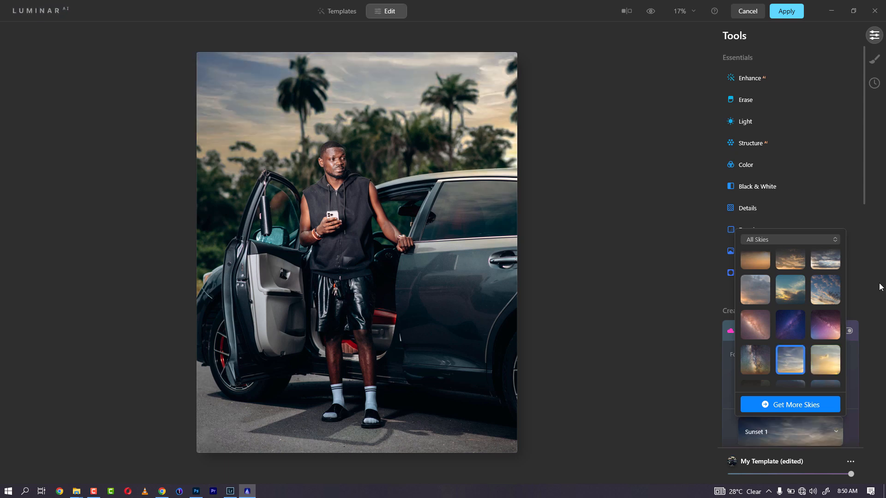
scroll(865, 354, down, 3)
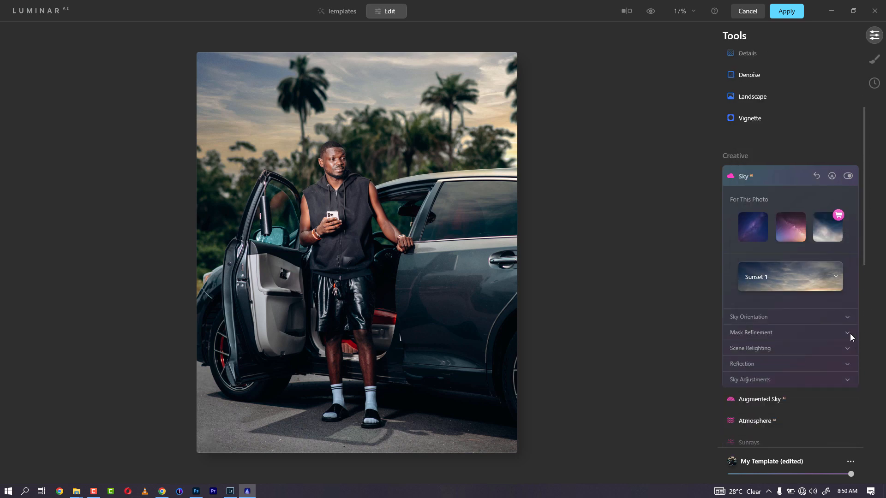
Step: Flip the sky at Vertical Position 5; set mask Global 100, Close Gaps 11, Fix Details 26
click(850, 316)
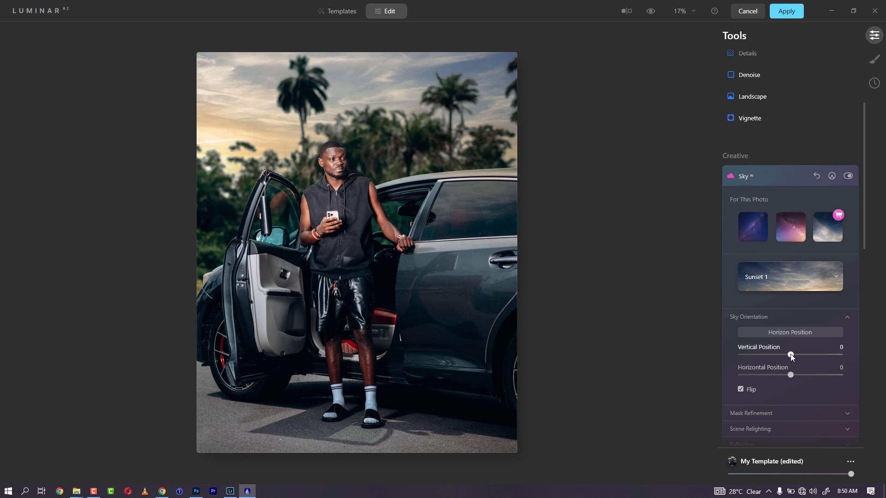
drag(791, 354, 794, 356)
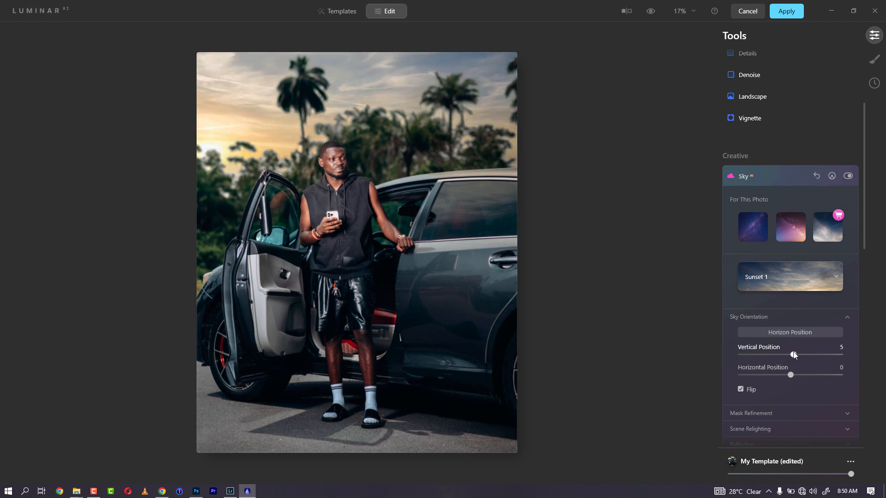
click(806, 412)
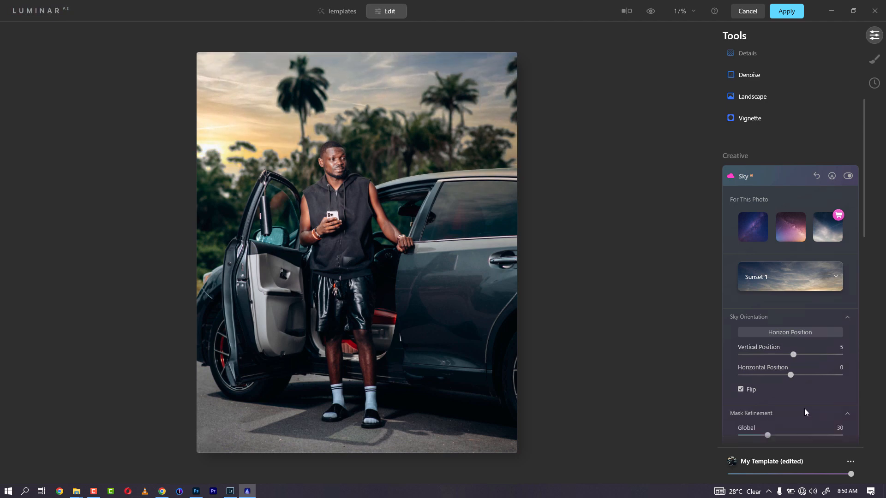
drag(768, 375, 871, 374)
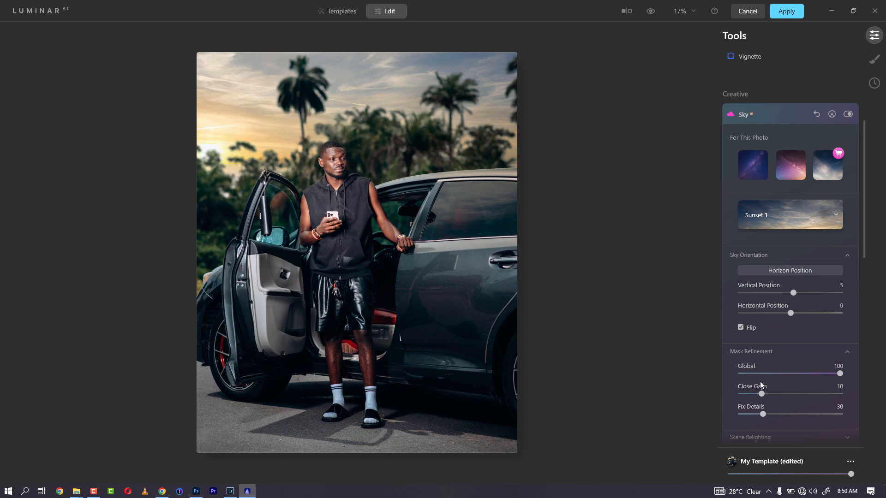
drag(755, 395, 744, 395)
drag(829, 413, 719, 408)
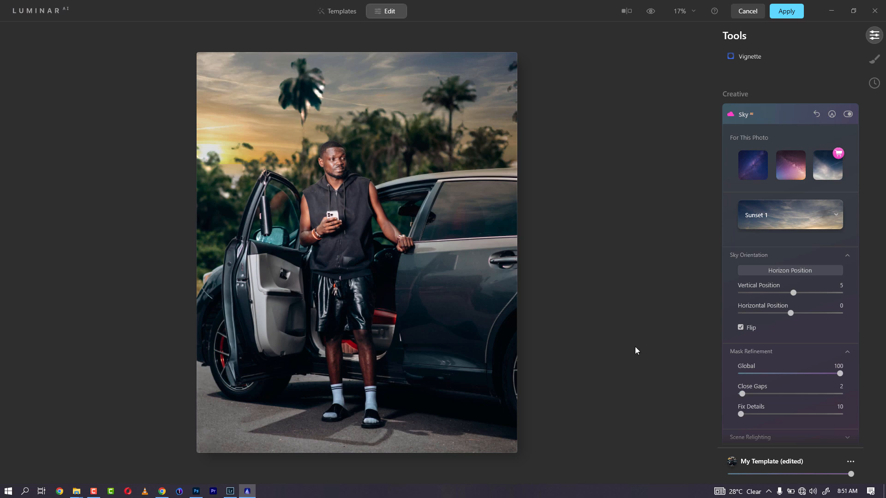
click(758, 414)
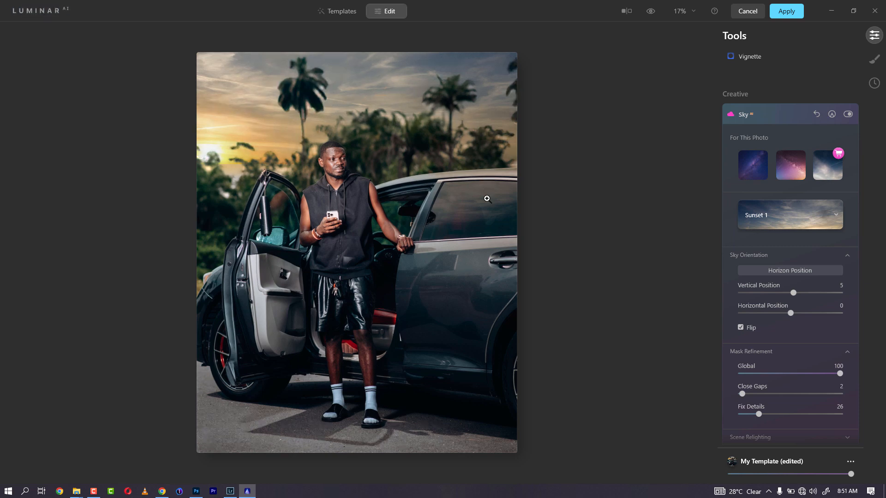
click(766, 394)
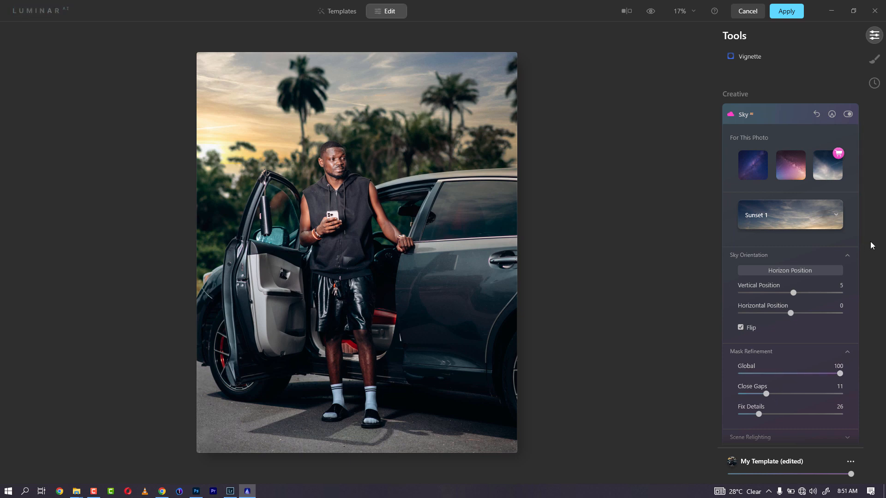
Step: Set Scene Relighting to Relight Strength 93, Relight Saturation 12 and Relight Human 17
drag(866, 246, 854, 295)
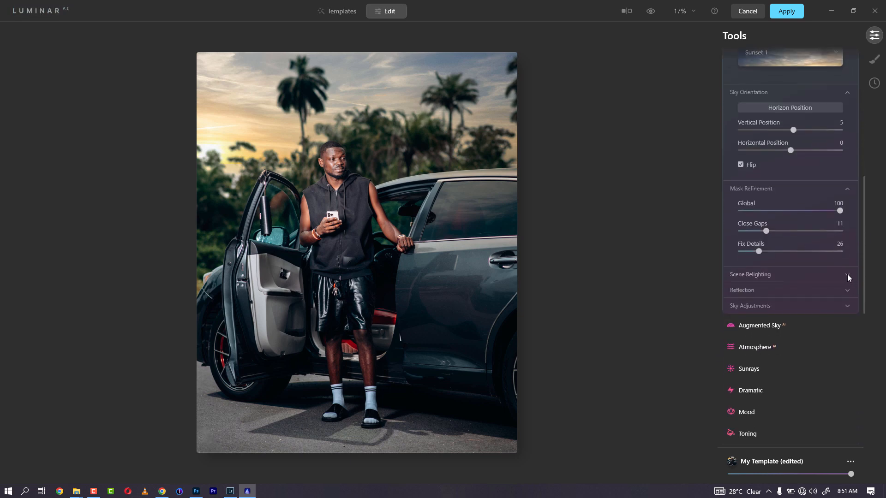
click(847, 274)
drag(761, 297, 701, 303)
drag(758, 302, 798, 298)
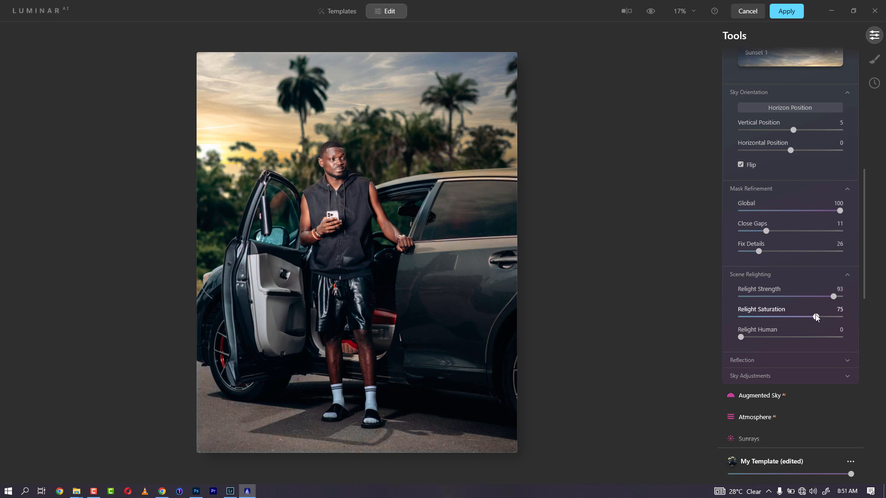
drag(816, 318, 626, 324)
drag(793, 318, 753, 318)
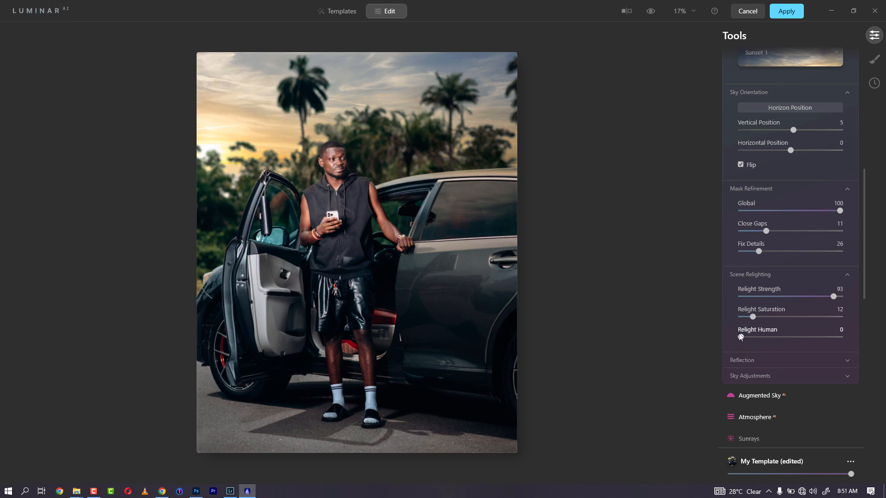
drag(741, 337, 671, 334)
drag(752, 337, 758, 337)
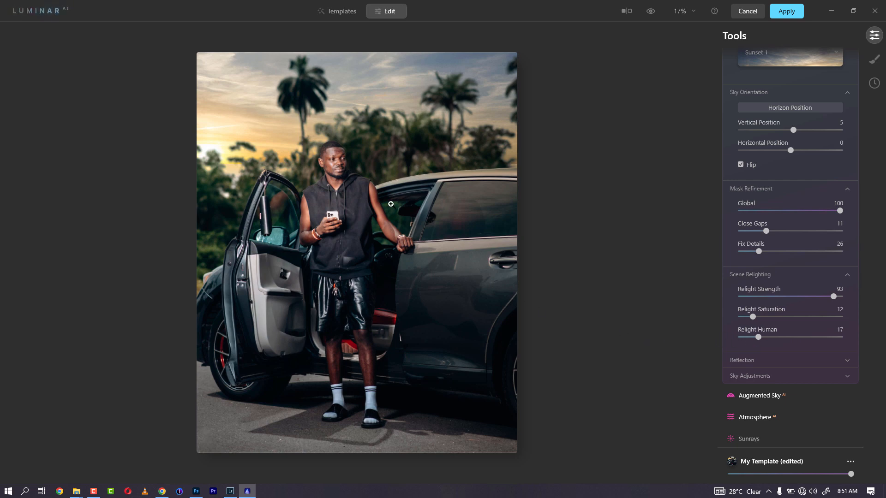
Step: Set the sky adjustments to Defocus 100, Warmth 5 and Atmospheric Haze 15
click(769, 376)
scroll(748, 406, down, 2)
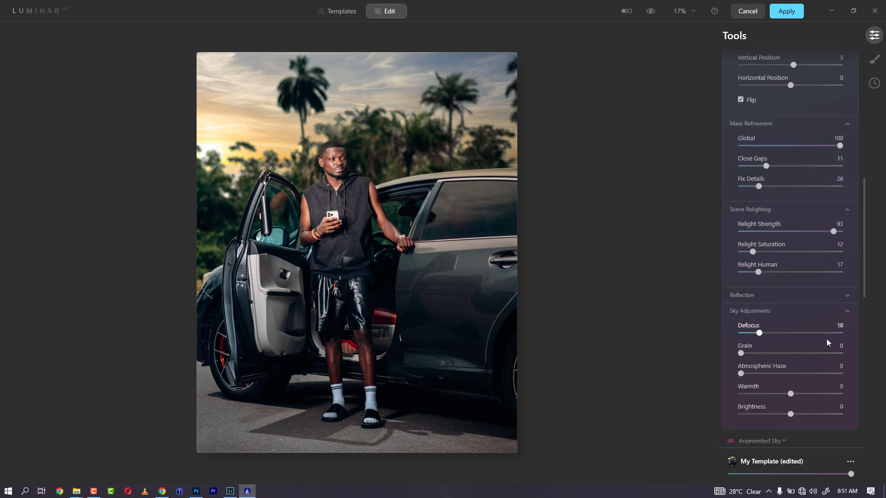
drag(831, 333, 846, 337)
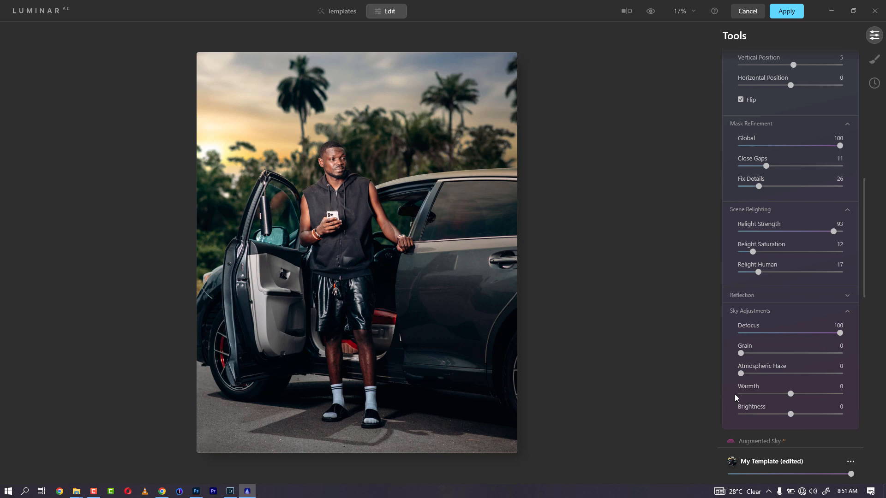
drag(791, 395, 793, 394)
drag(744, 373, 803, 374)
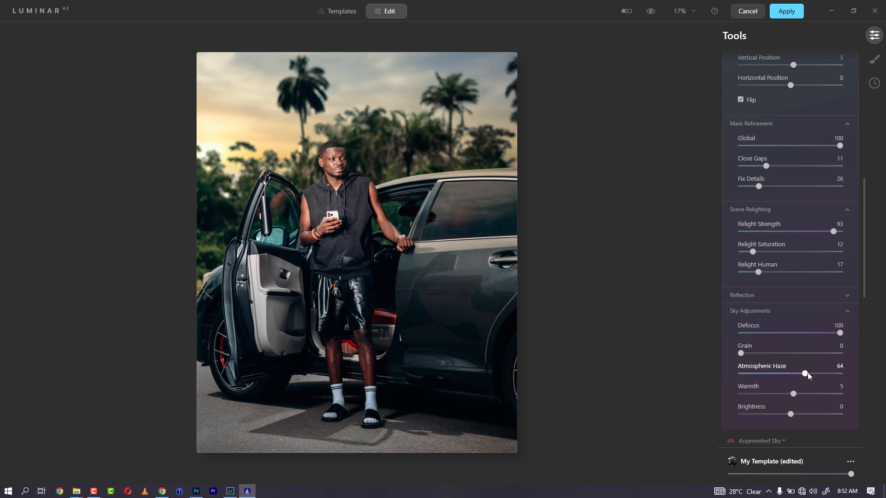
drag(806, 374, 837, 374)
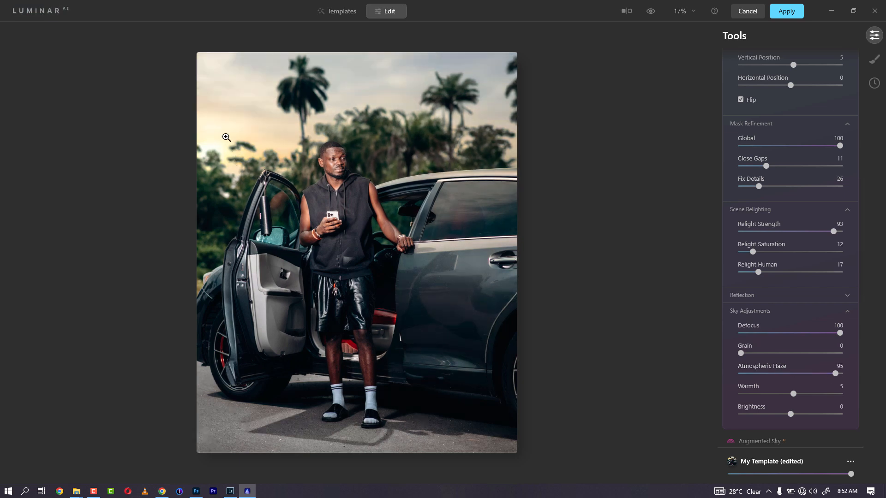
click(740, 373)
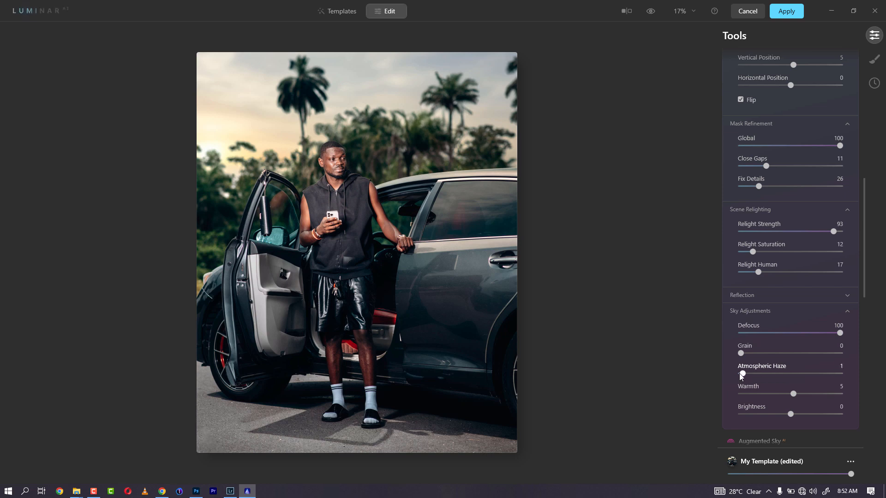
mouse_move(749, 375)
mouse_down()
mouse_move(778, 375)
mouse_move(758, 374)
mouse_up()
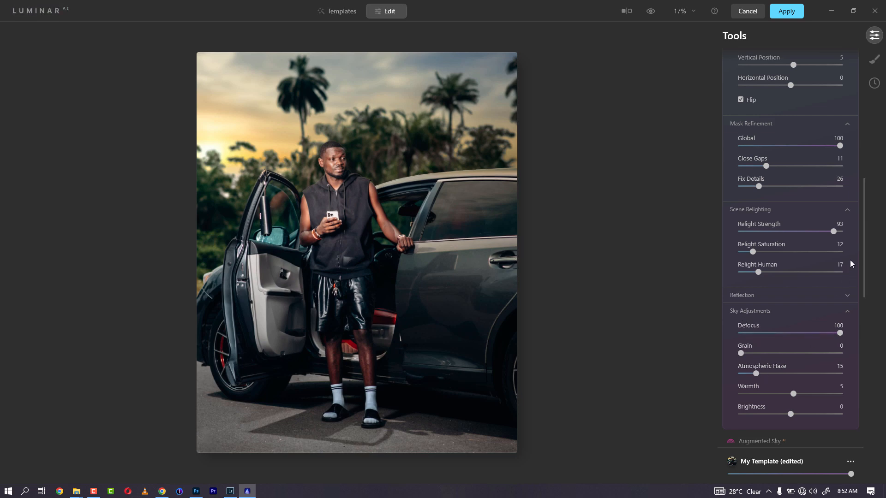
drag(865, 254, 862, 333)
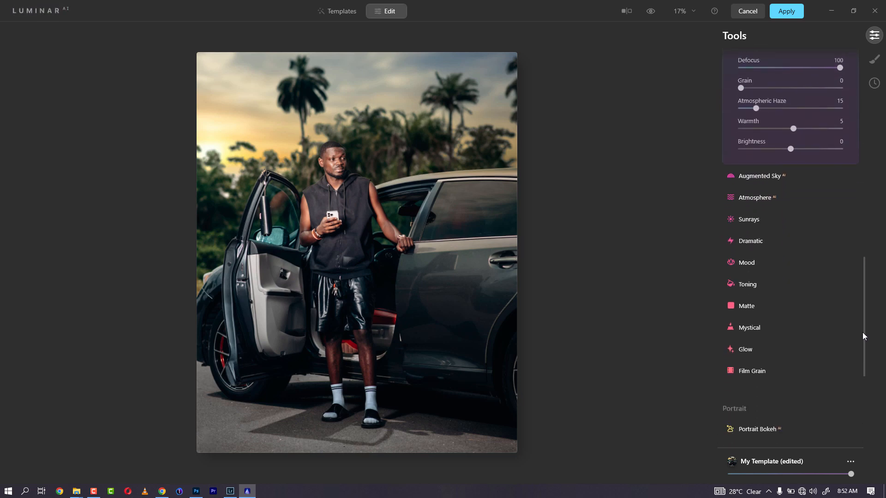
Step: Add the Birds 3 sky object and raise its Relight to 89
click(802, 175)
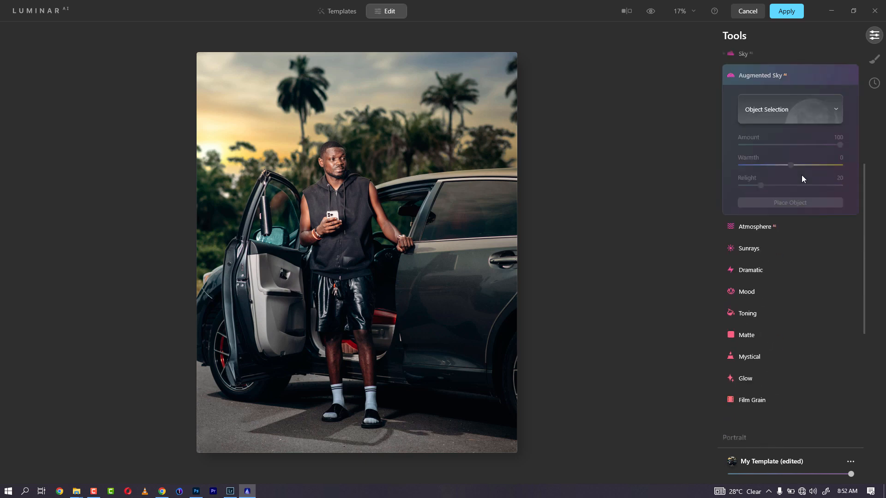
click(800, 116)
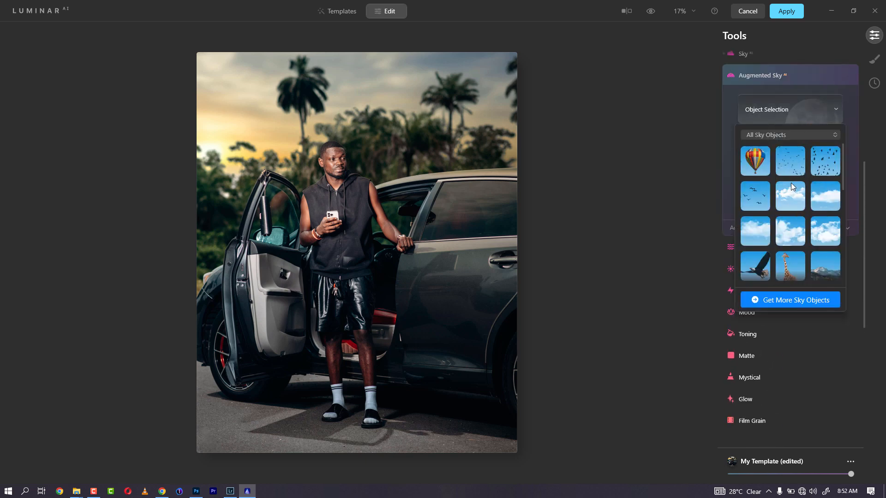
click(754, 198)
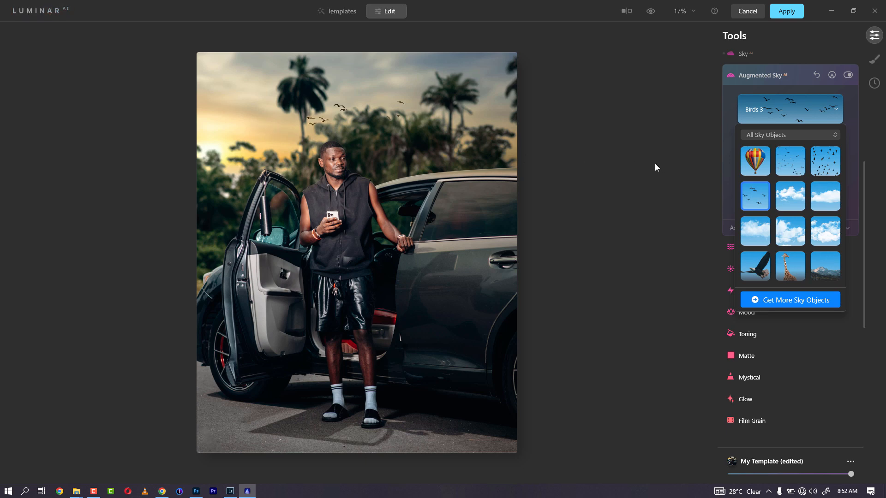
click(866, 231)
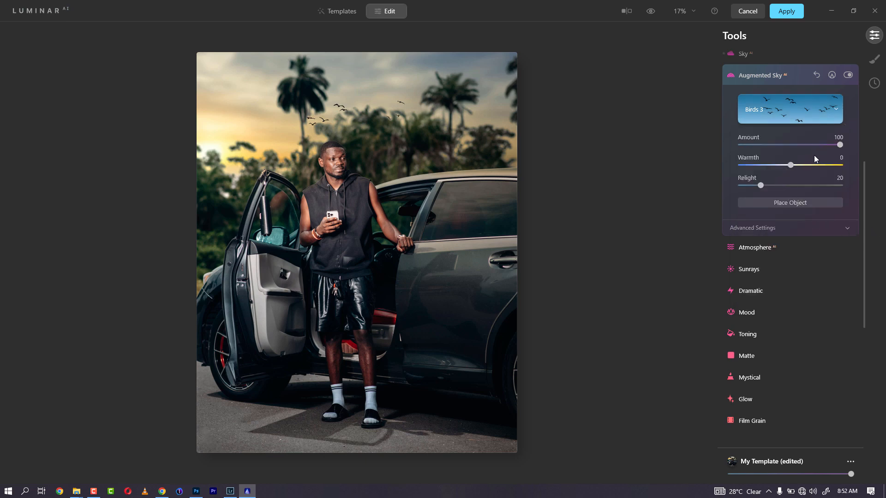
drag(761, 186, 830, 182)
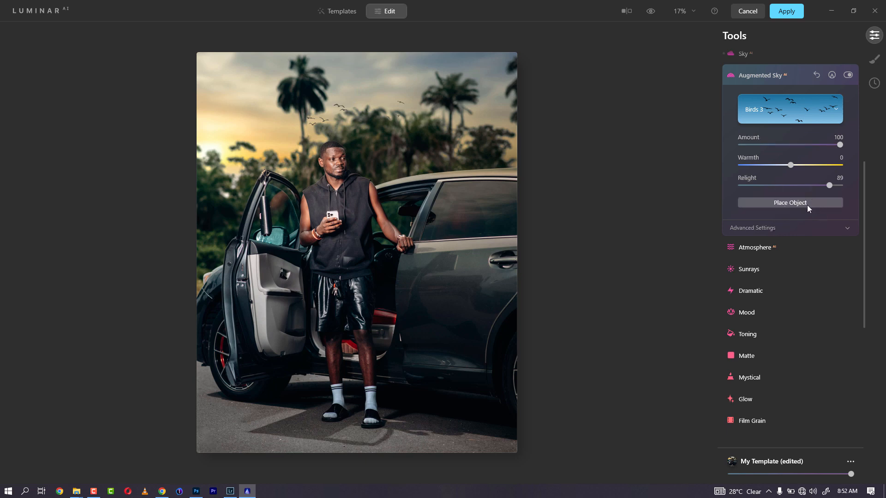
Step: In the birds' Advanced Settings, set Defocus 29 and Amount 94, and flip the object
click(785, 231)
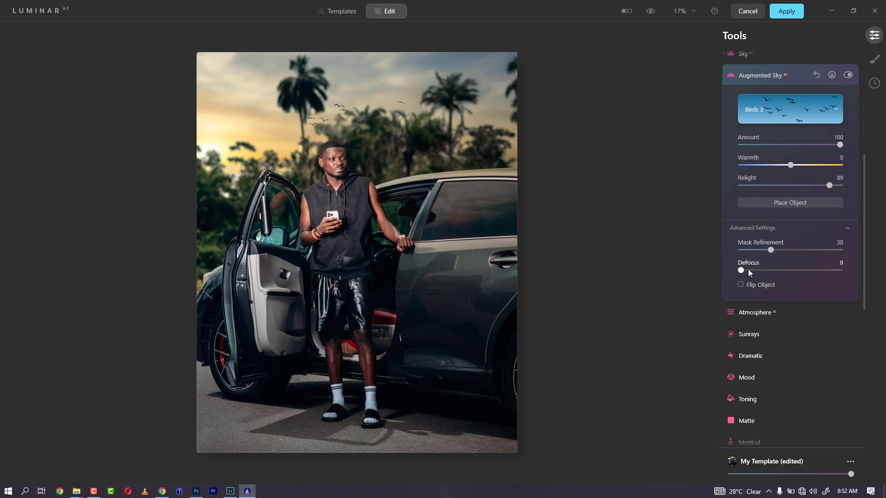
drag(741, 270, 769, 273)
drag(864, 219, 863, 188)
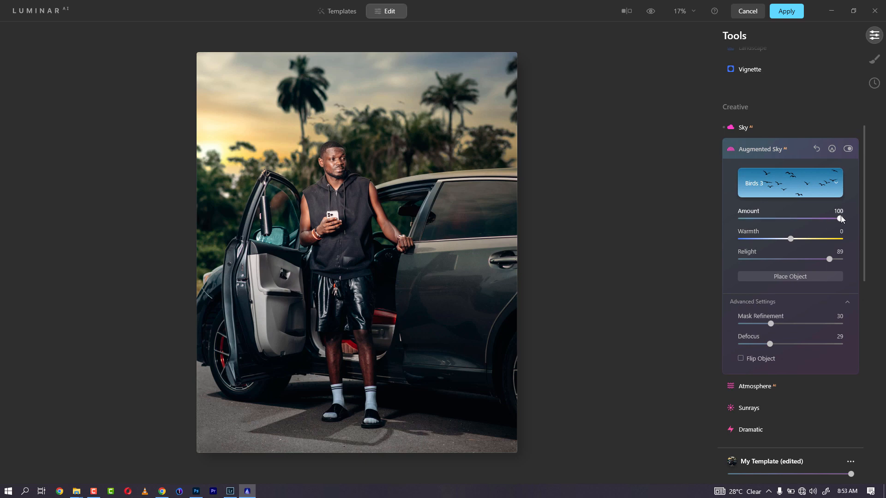
drag(840, 219, 784, 220)
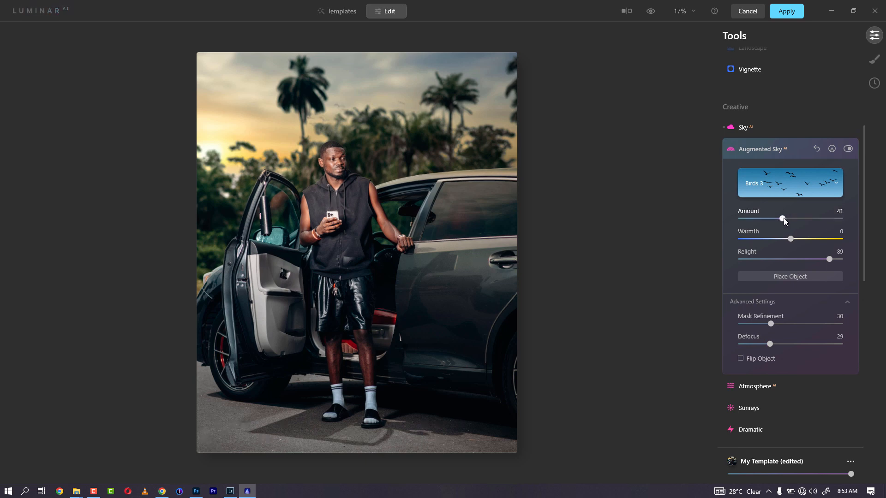
click(837, 211)
click(762, 362)
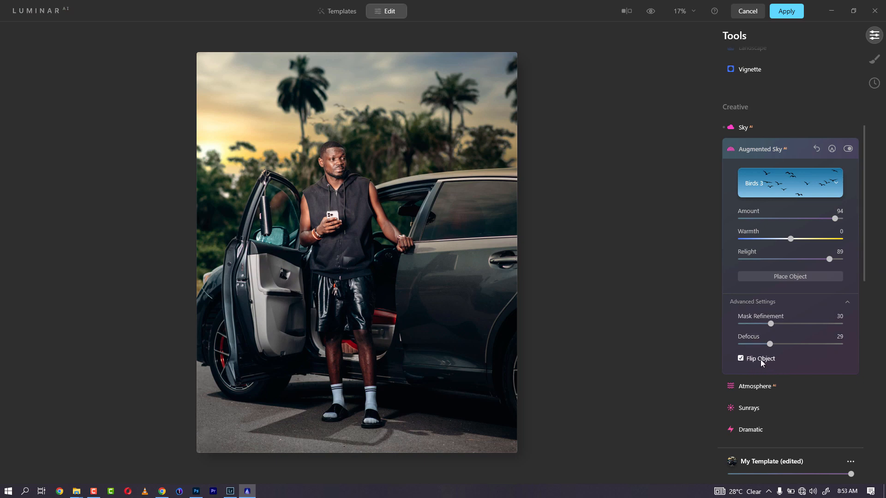
click(762, 362)
click(761, 362)
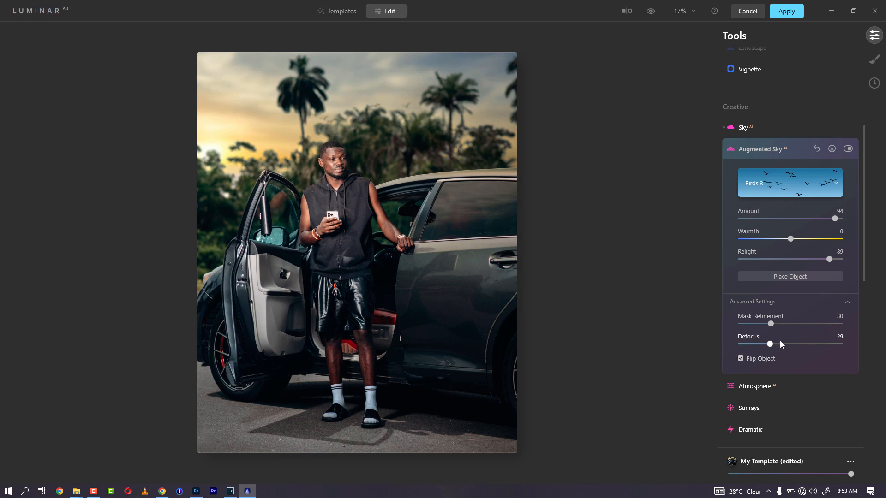
Step: Save the adjustments as the template My Template edit 2 and glance at the original
click(850, 462)
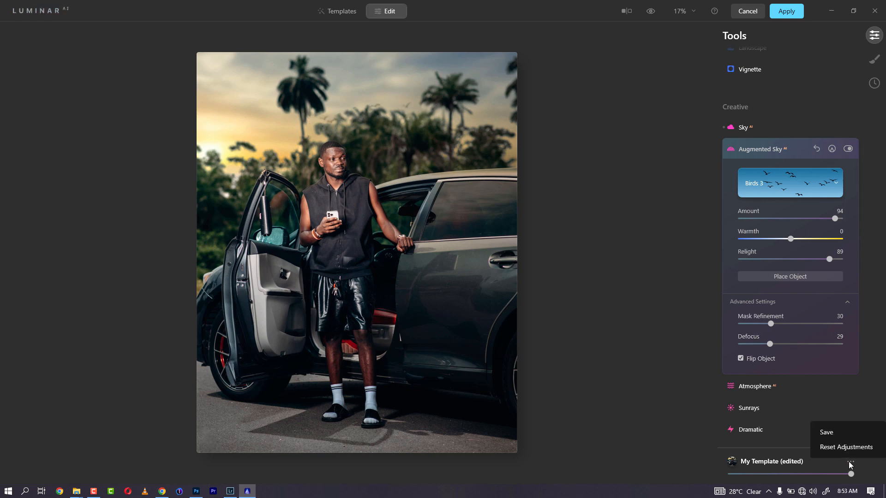
click(828, 432)
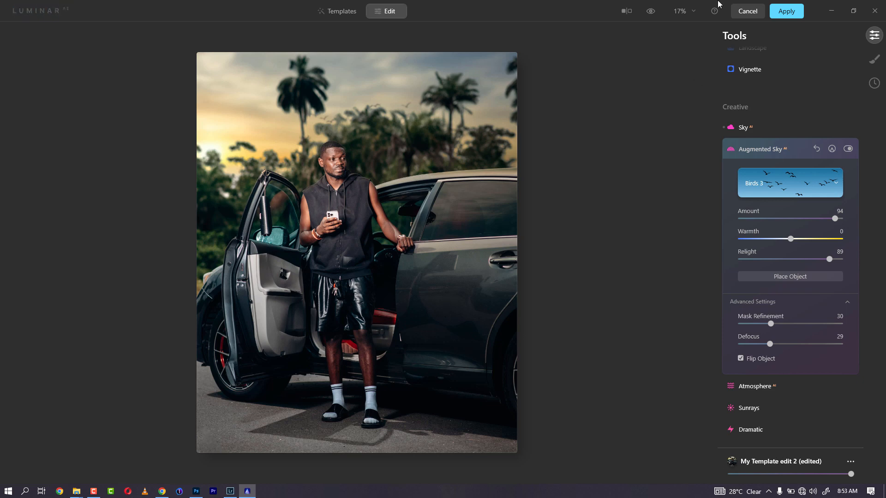
click(653, 7)
click(652, 10)
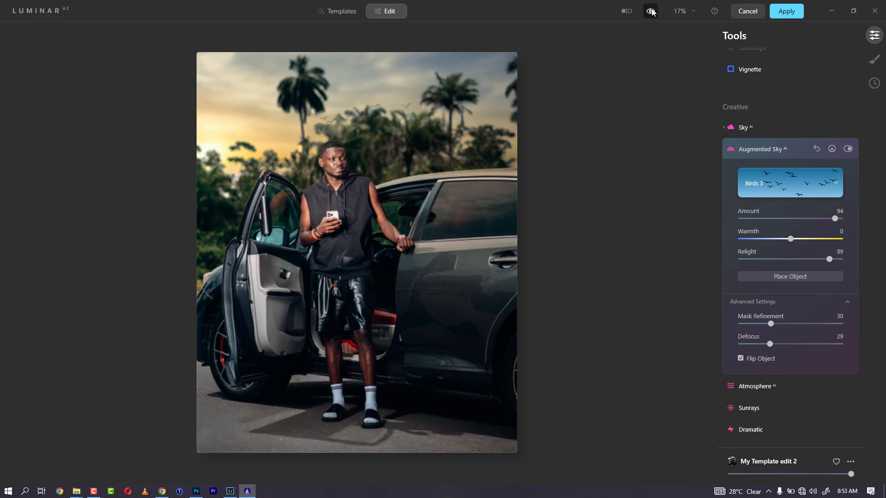
click(653, 11)
Step: Compare the new sky with the original in a Before/After split, then apply the edit
click(770, 127)
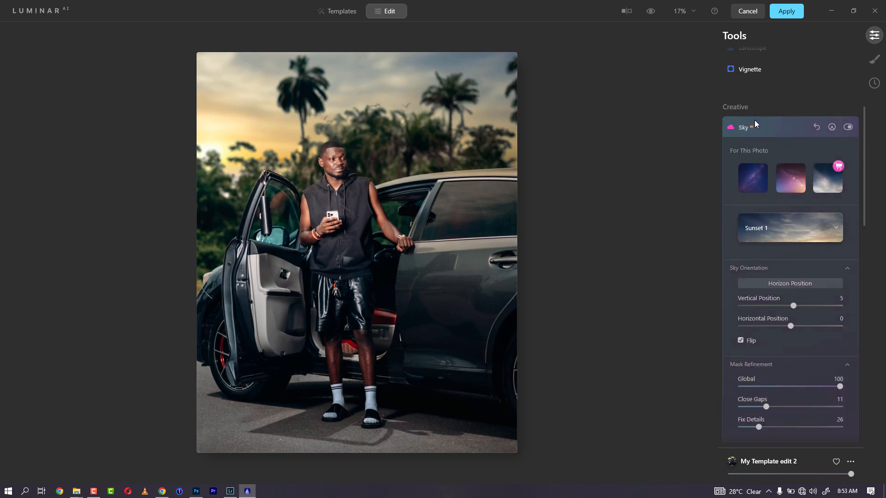
click(653, 14)
click(653, 14)
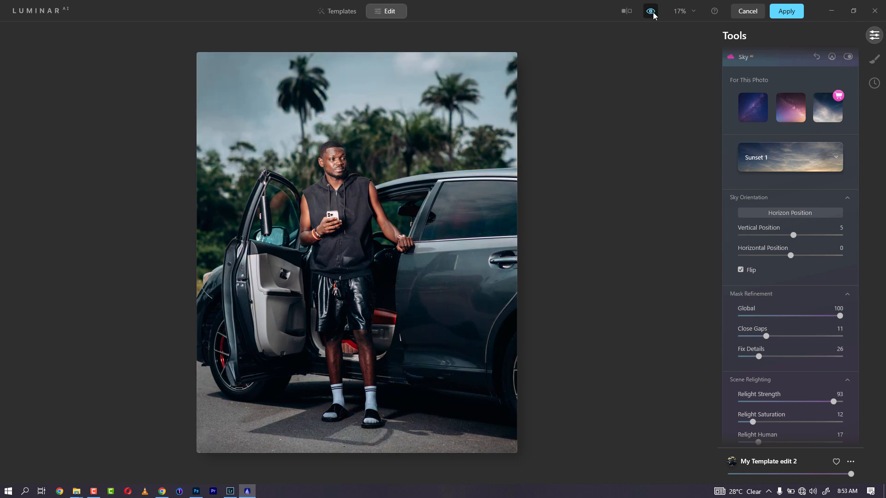
click(653, 14)
click(653, 14)
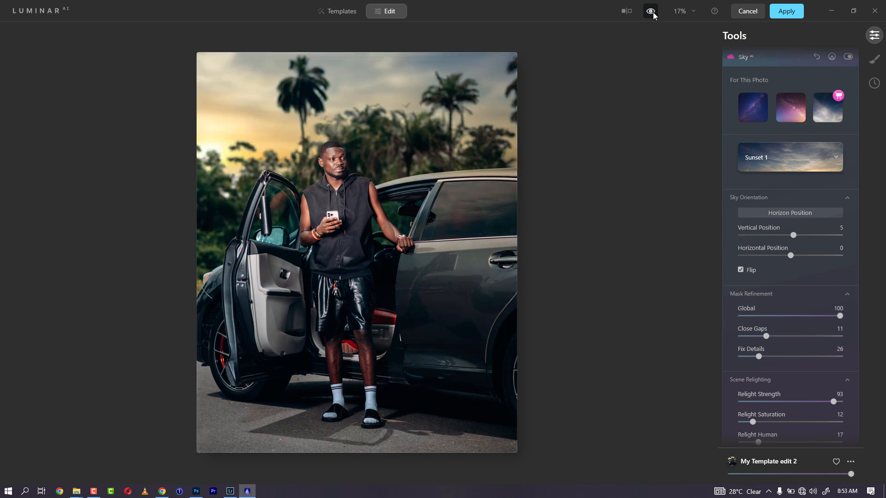
click(653, 14)
click(627, 11)
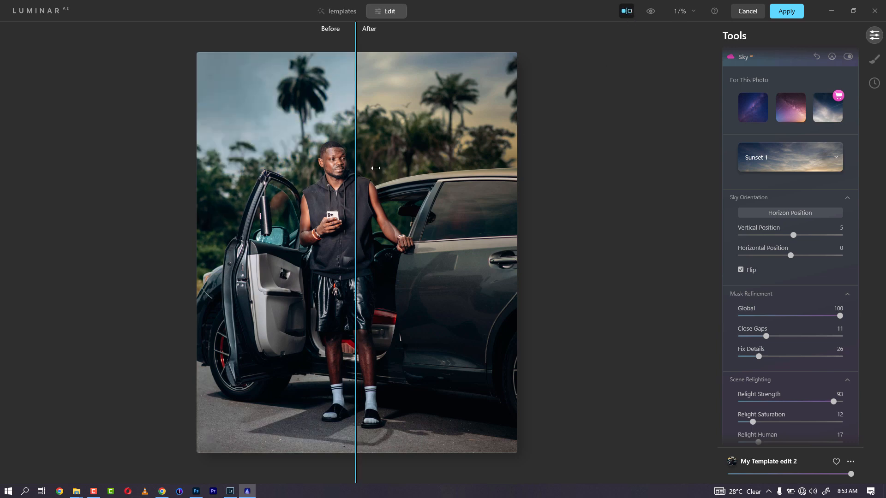
drag(358, 167, 273, 175)
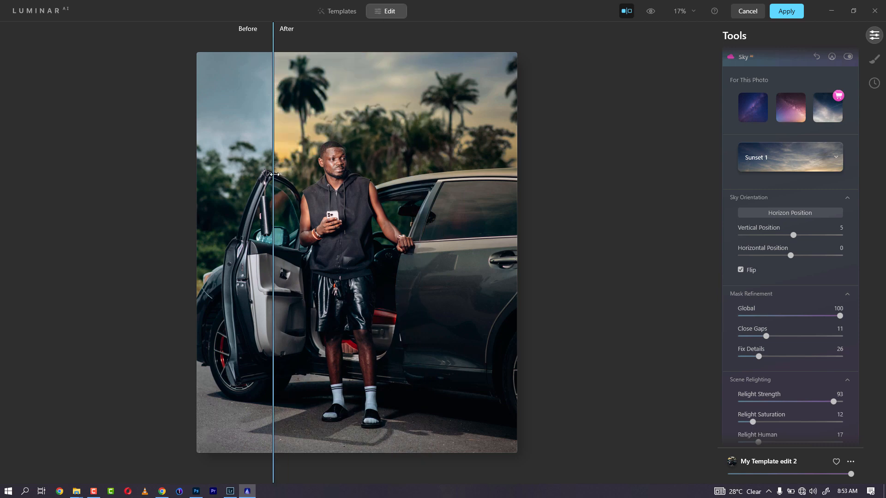
click(790, 13)
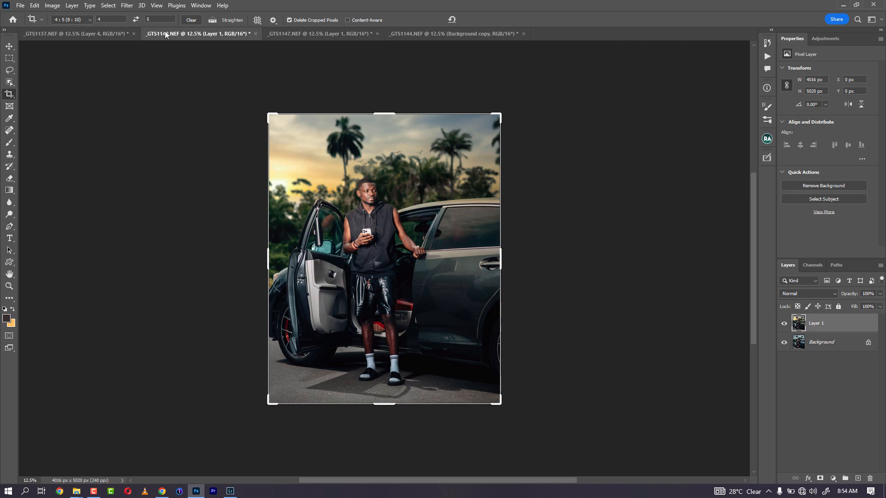
Step: Switch to the _GTS1137.NEF document
click(111, 36)
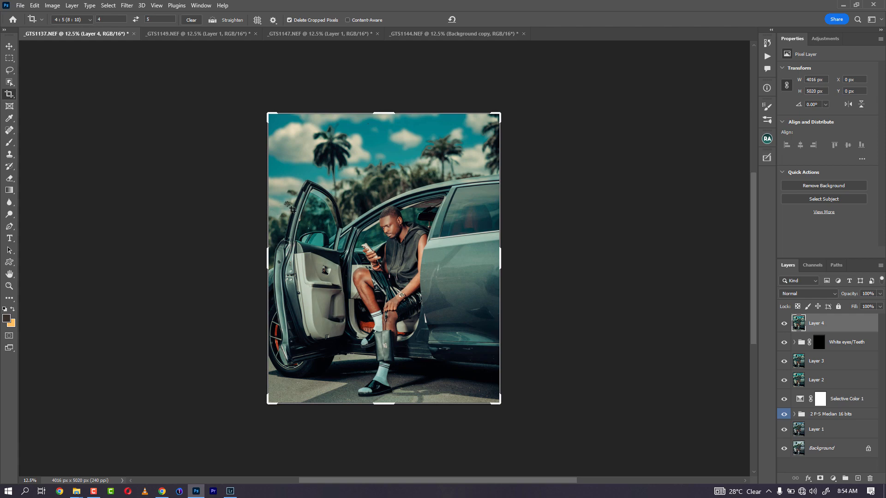
Step: Add a Selective Color layer with Neutrals at Cyan +5, Magenta +4, Yellow +9, opacity 69%
click(833, 478)
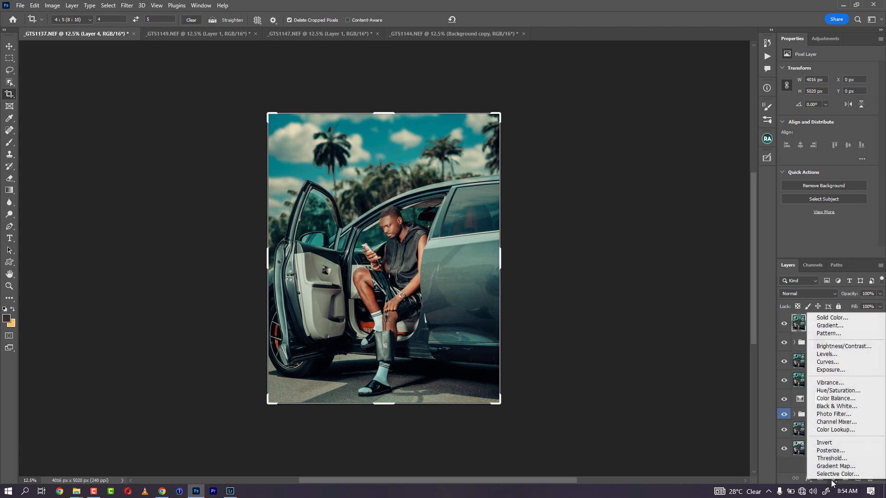
click(831, 480)
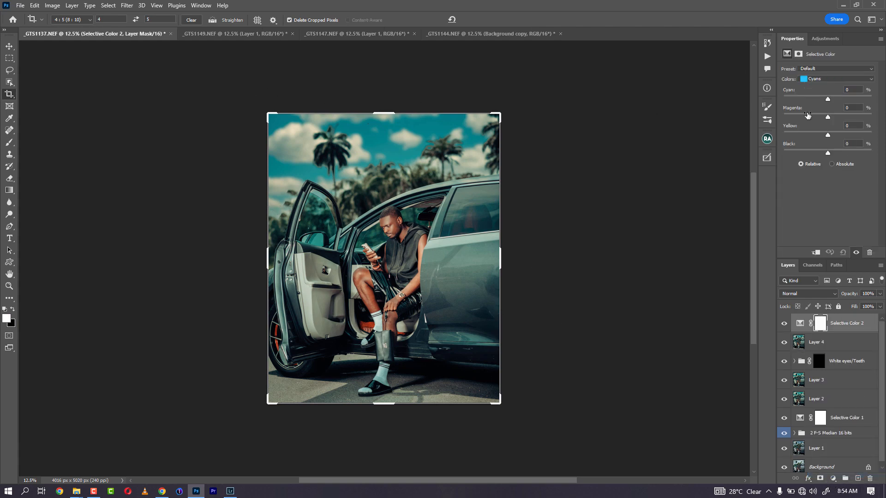
drag(828, 134, 804, 136)
click(827, 79)
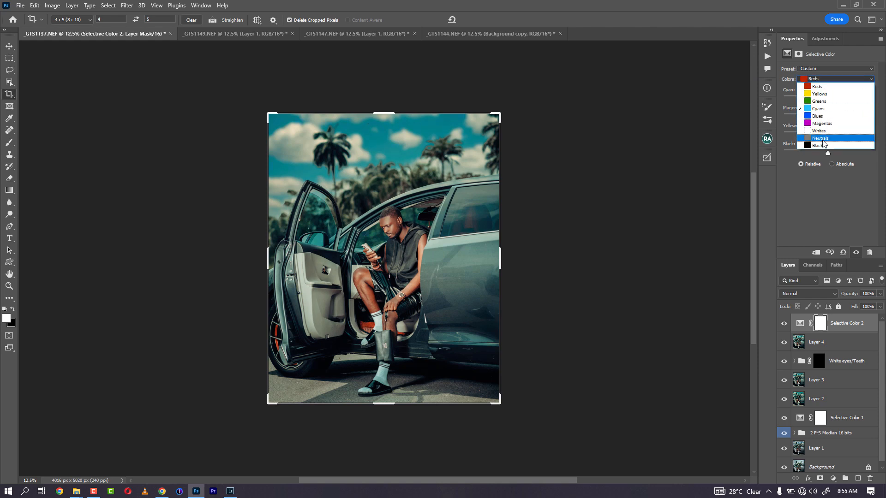
click(829, 137)
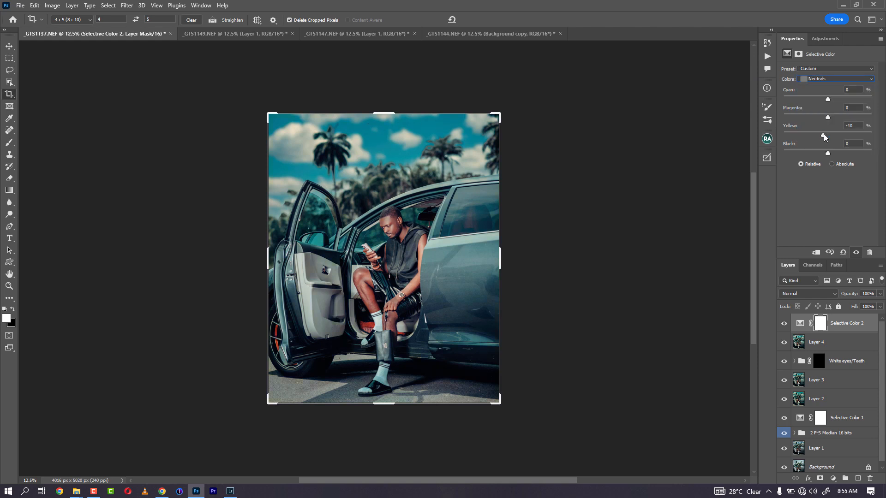
mouse_move(829, 133)
mouse_down()
mouse_move(819, 117)
mouse_move(830, 118)
mouse_up()
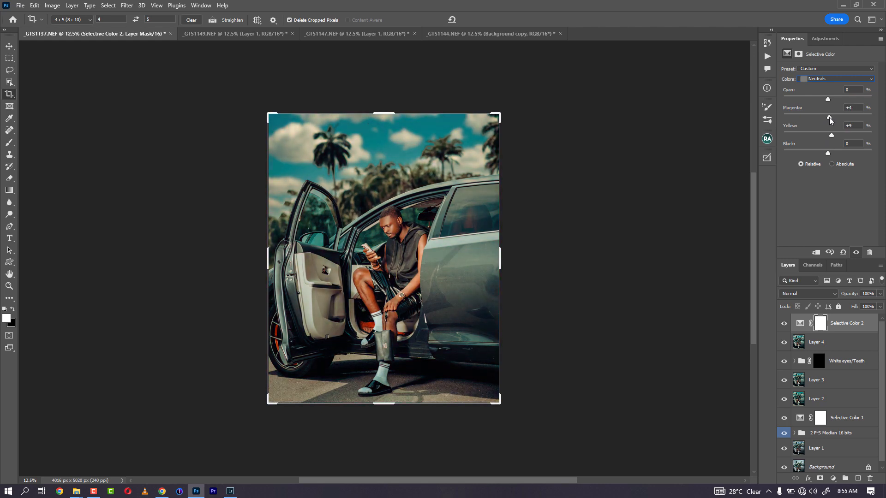
drag(825, 100, 832, 97)
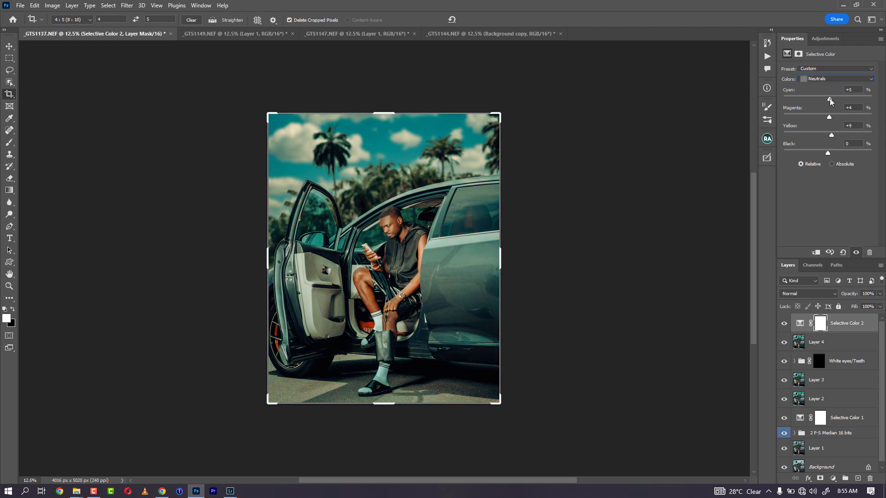
click(786, 326)
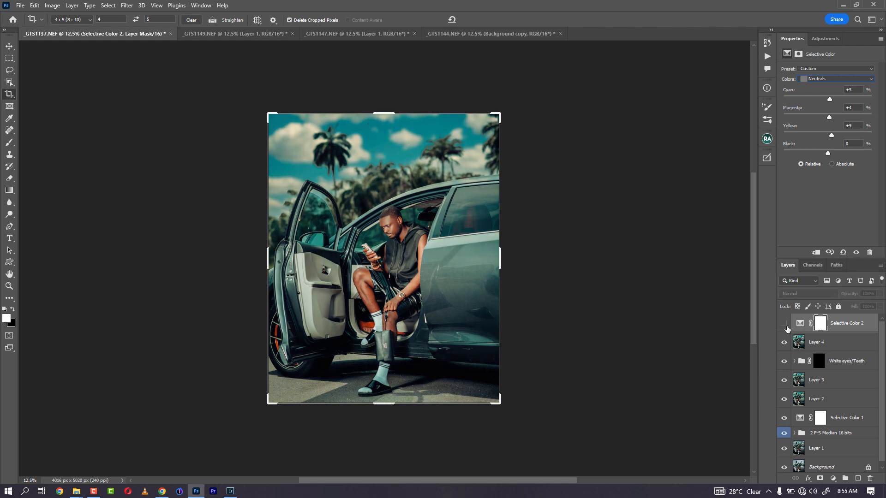
click(786, 327)
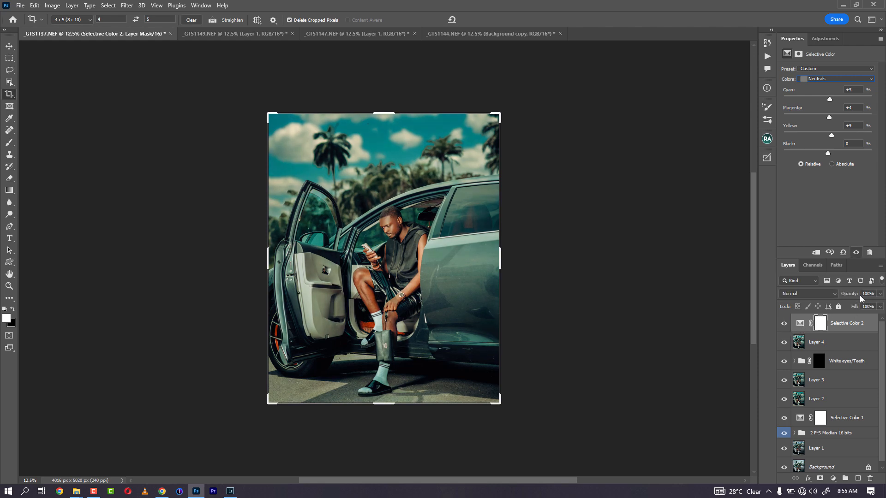
drag(857, 298, 842, 298)
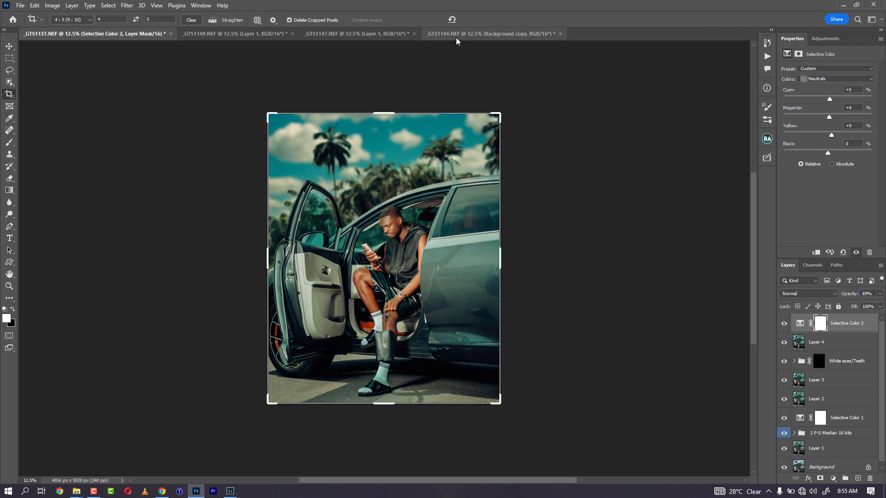
Step: Cycle through the _GTS1144, _GTS1147 and _GTS1149 tabs, settling on _GTS1144.NEF
click(457, 39)
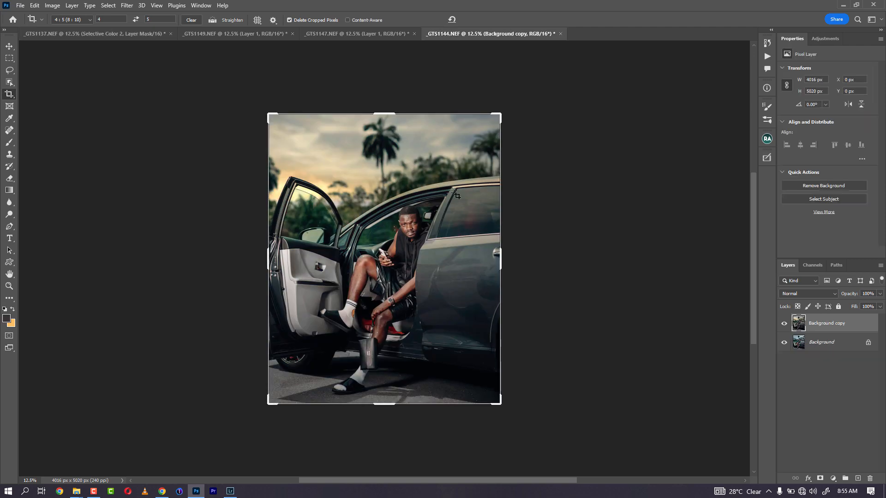
click(343, 31)
click(255, 30)
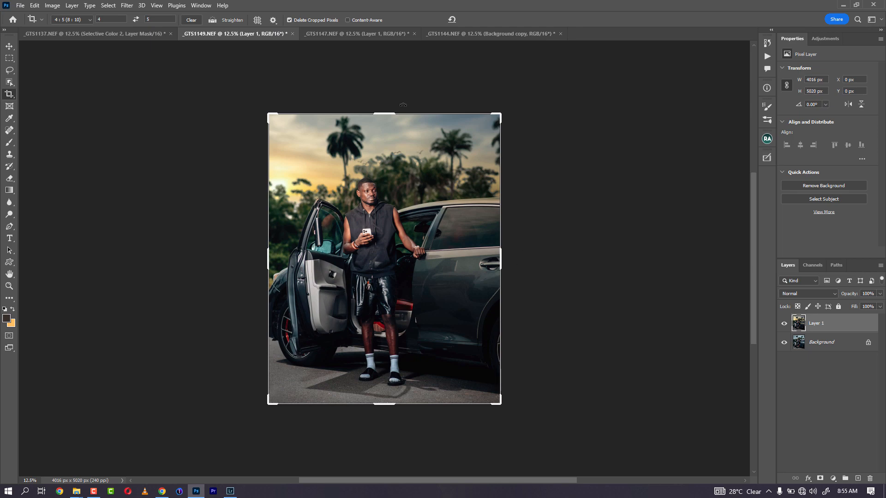
click(486, 31)
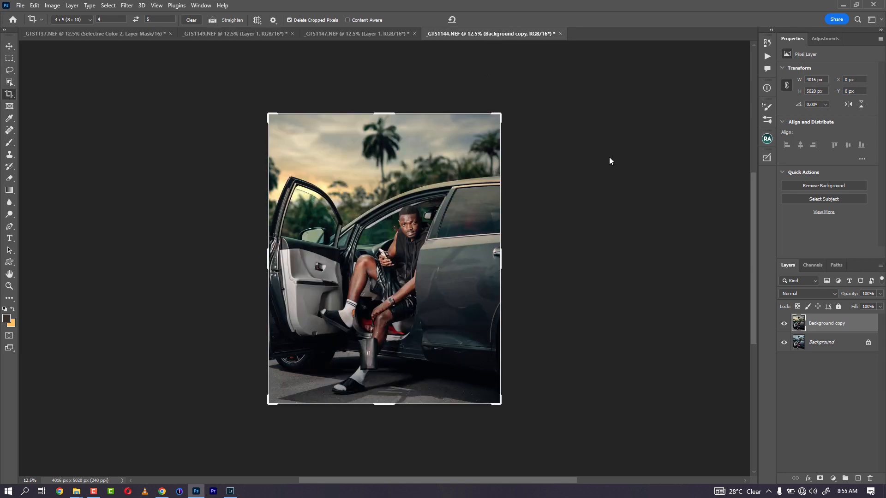